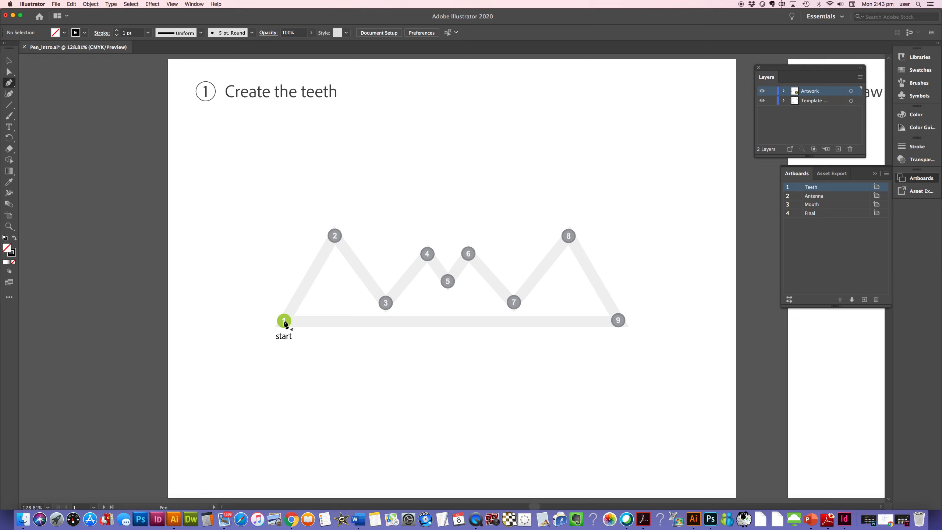
Trace the teeth outline with straight Pen tool segments through template points 1 to 9, closing the path at the start point
{"action": "left_click", "coordinate": [284, 320]}
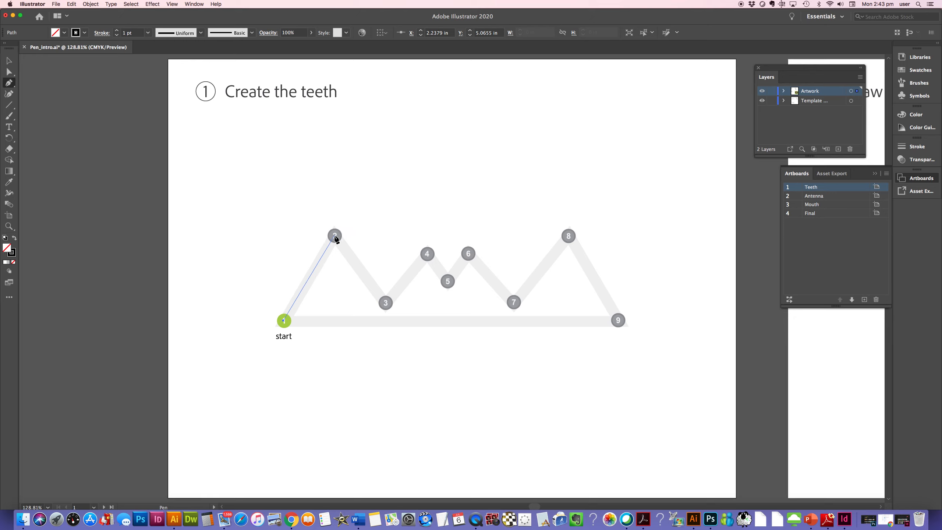
{"action": "left_click", "coordinate": [334, 236]}
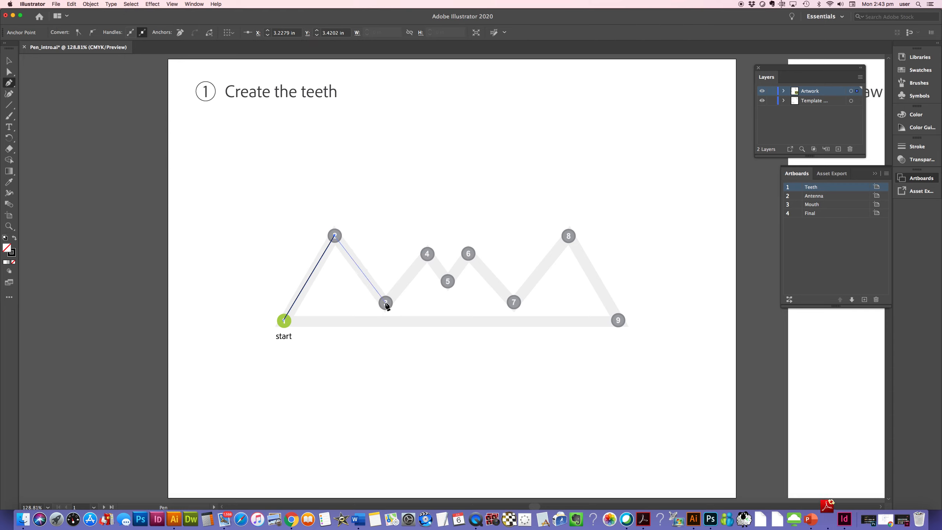
{"action": "left_click", "coordinate": [386, 304]}
{"action": "left_click", "coordinate": [427, 254]}
{"action": "left_click", "coordinate": [448, 281]}
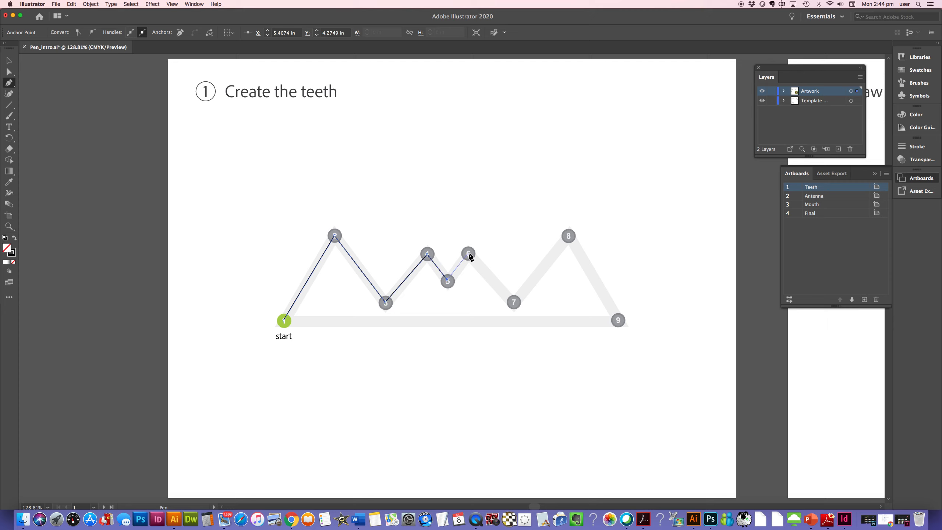
{"action": "left_click", "coordinate": [469, 254]}
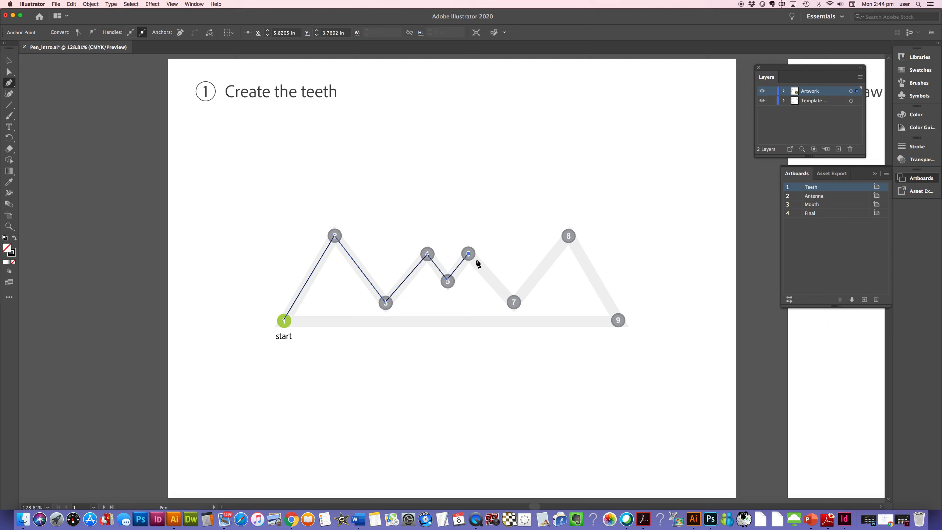
{"action": "left_click", "coordinate": [513, 302]}
{"action": "left_click", "coordinate": [568, 236]}
{"action": "left_click", "coordinate": [618, 320]}
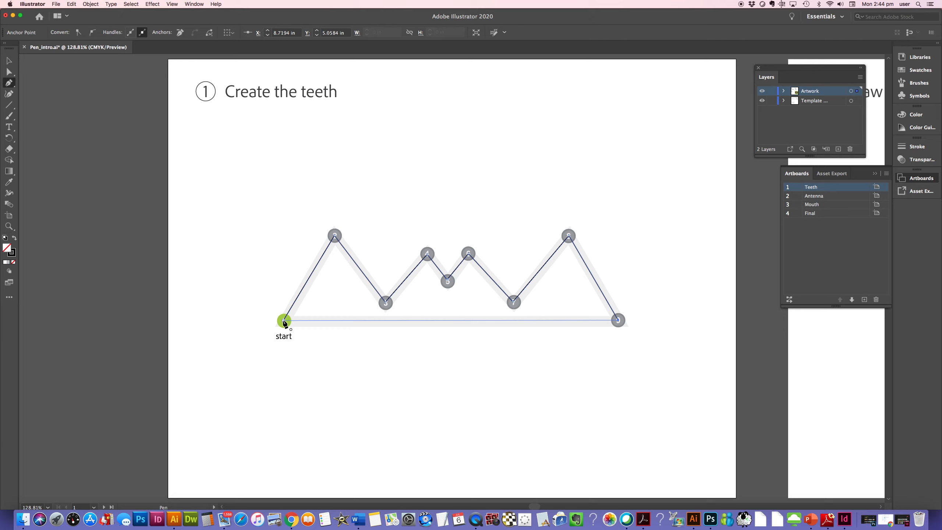
{"action": "left_click", "coordinate": [284, 321]}
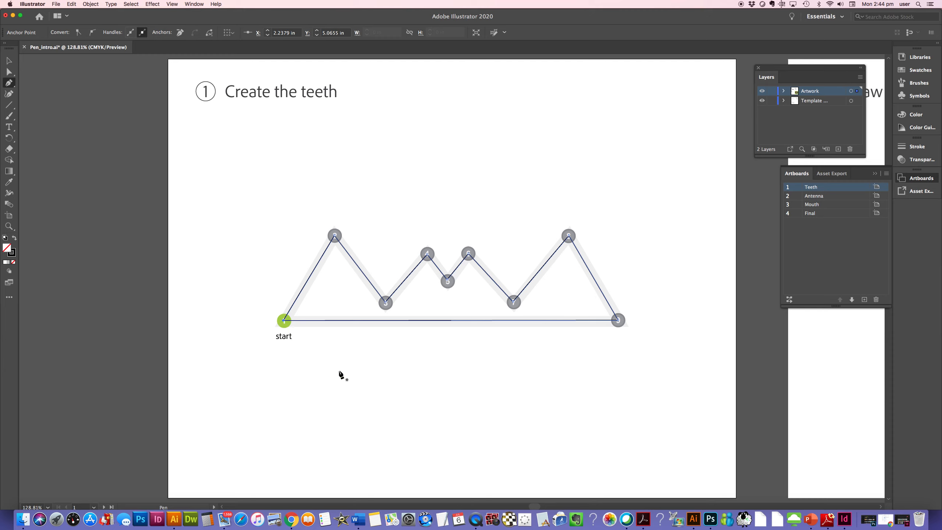
Try filling the teeth shape with red C11717, undo the fill and deselect the shape
{"action": "left_click", "coordinate": [9, 61]}
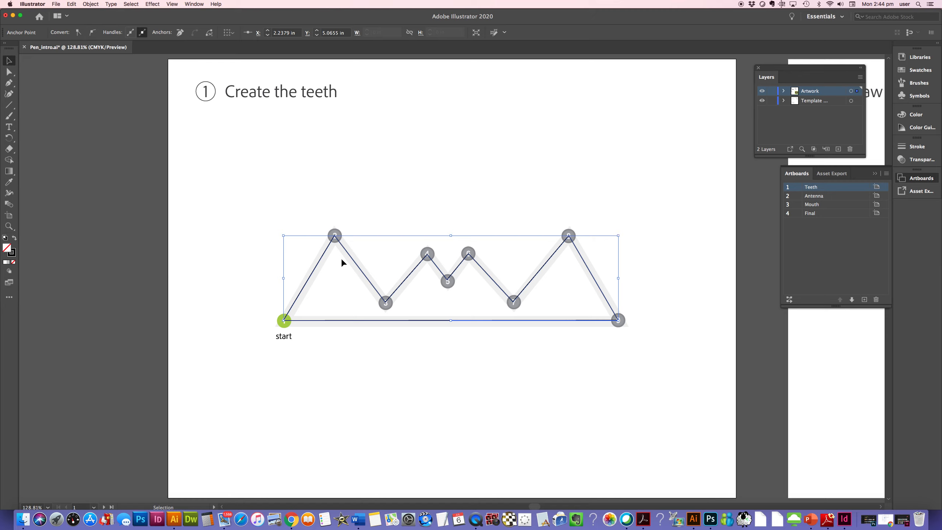
{"action": "double_click", "coordinate": [7, 249]}
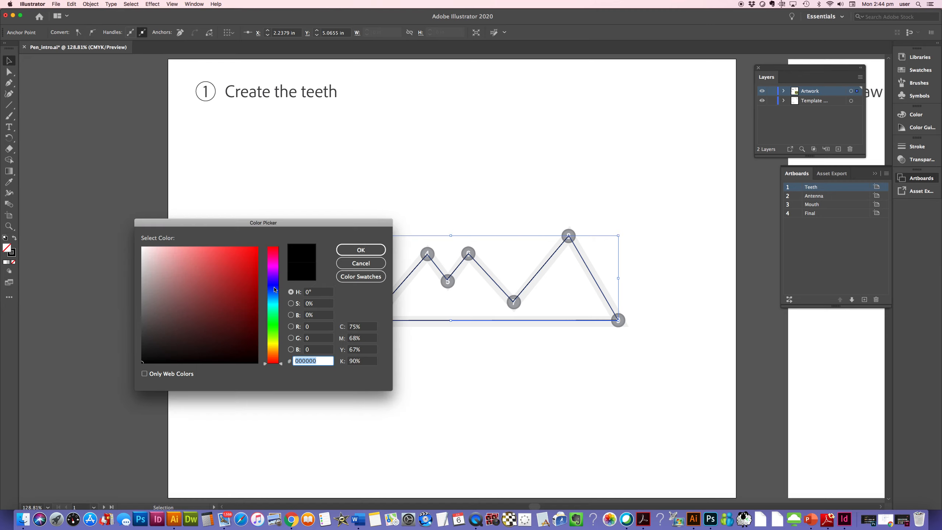
{"action": "left_click", "coordinate": [244, 274]}
{"action": "left_click_drag", "start_coordinate": [297, 235], "coordinate": [273, 348]}
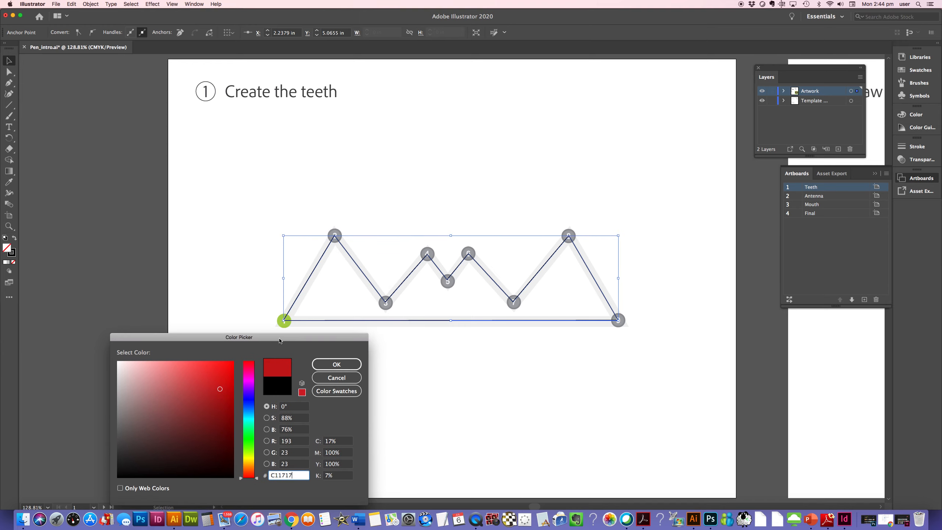
{"action": "left_click", "coordinate": [333, 363]}
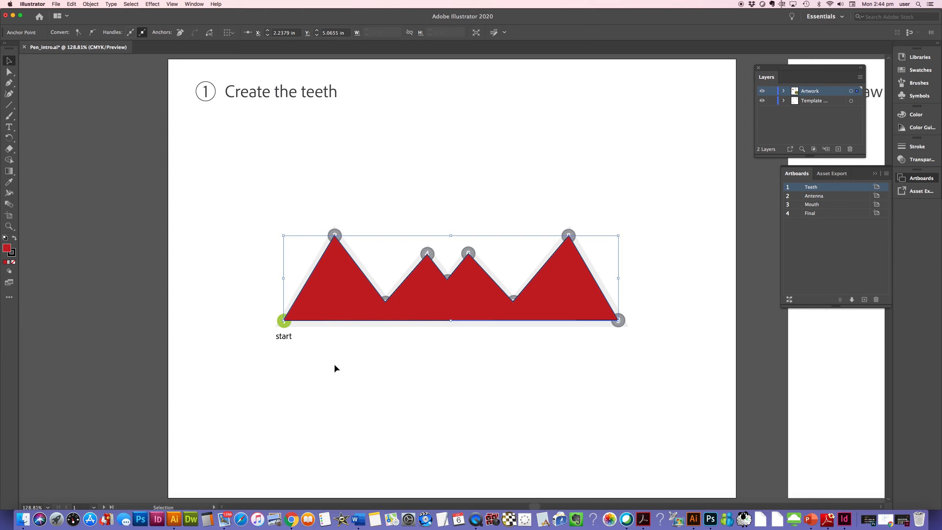
{"action": "key", "text": "super+z"}
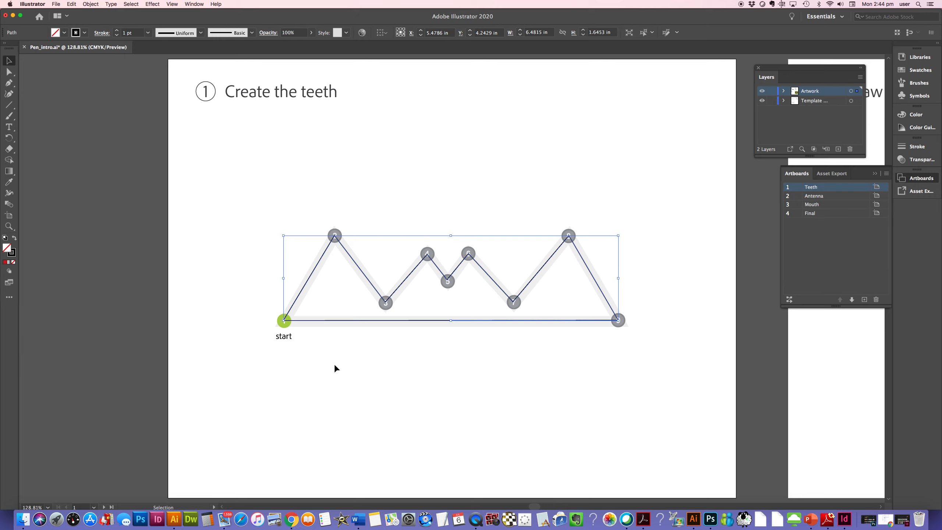
{"action": "left_click", "coordinate": [203, 255]}
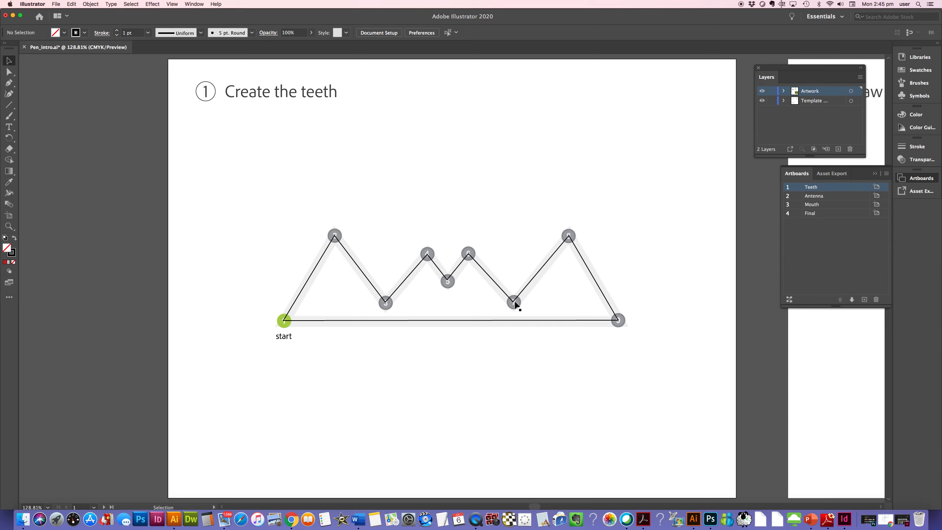
Fine-tune anchor points 7 and 3 of the teeth outline with the Direct Selection tool and deselect the path
{"action": "left_click", "coordinate": [8, 73]}
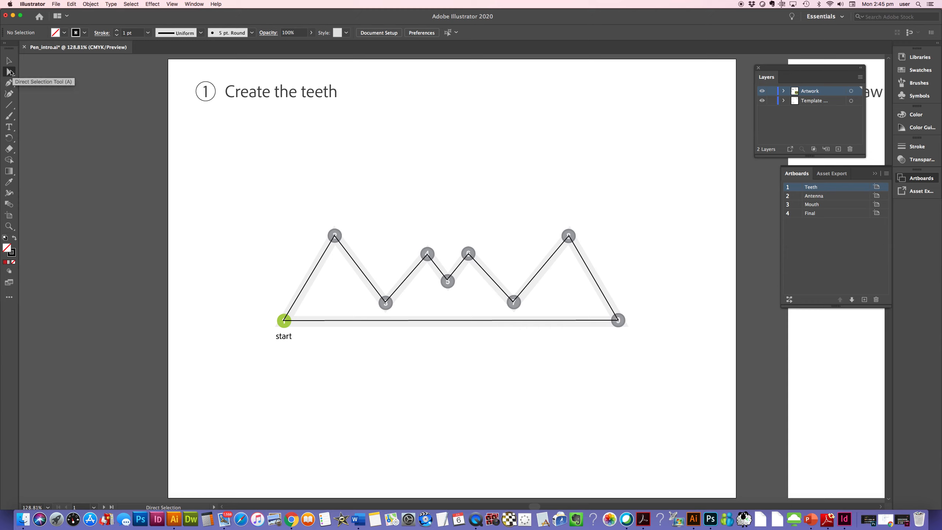
{"action": "left_click", "coordinate": [513, 303]}
{"action": "left_click_drag", "start_coordinate": [513, 302], "coordinate": [515, 306]}
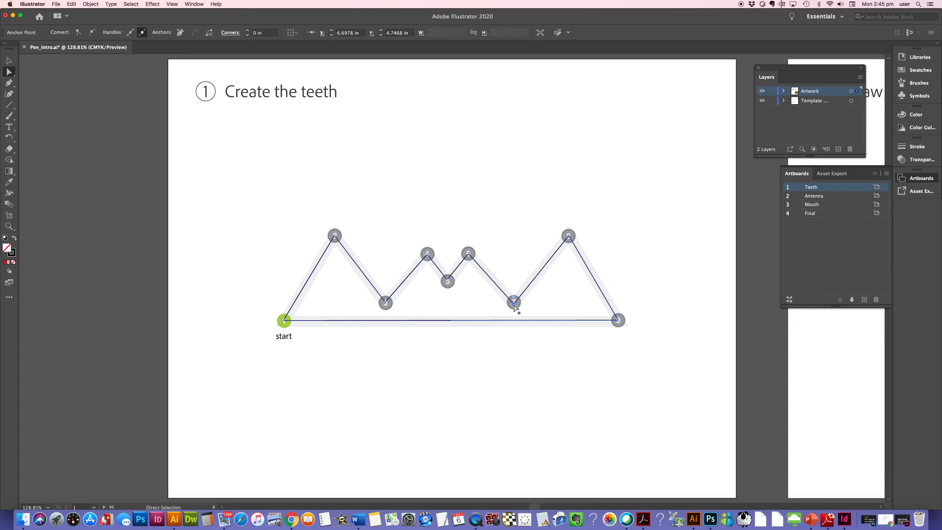
{"action": "left_click", "coordinate": [386, 304]}
{"action": "left_click_drag", "start_coordinate": [385, 303], "coordinate": [385, 304]}
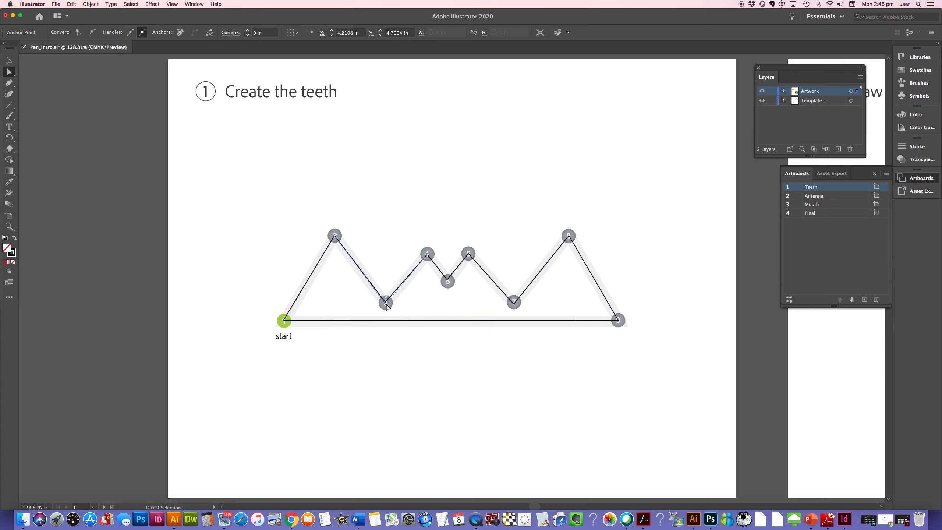
{"action": "left_click", "coordinate": [456, 382], "text": "super"}
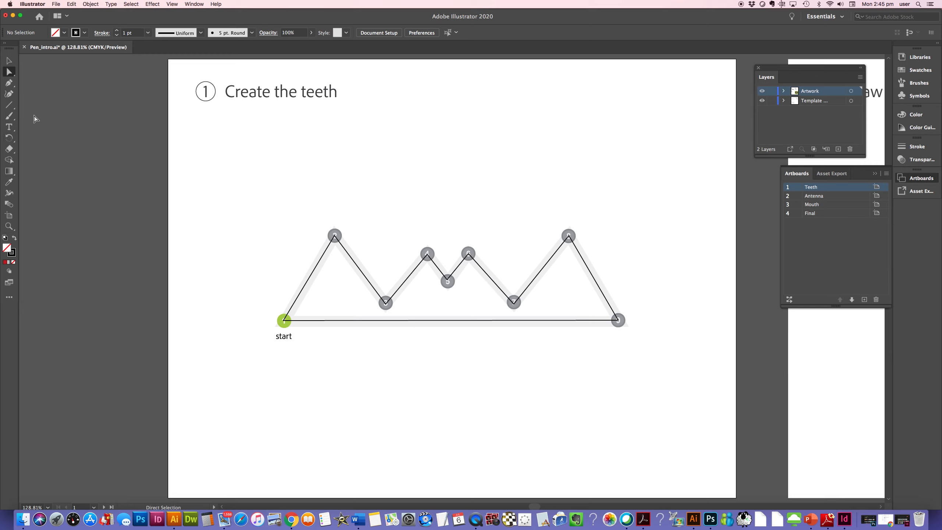
Draw a slightly slanted straight line above the teeth with the Pen tool and undo its end point
{"action": "left_click", "coordinate": [10, 84]}
{"action": "left_click", "coordinate": [302, 154]}
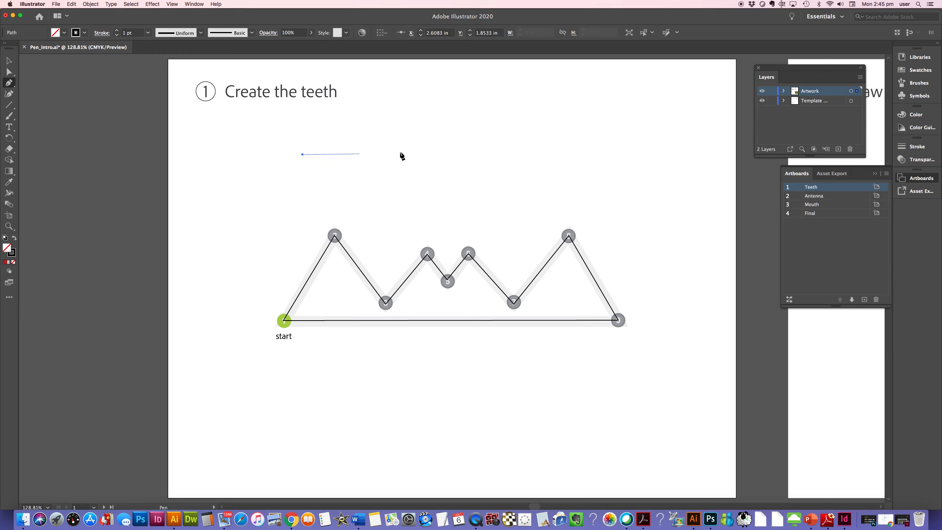
{"action": "left_click", "coordinate": [567, 134]}
{"action": "left_click", "coordinate": [567, 134]}
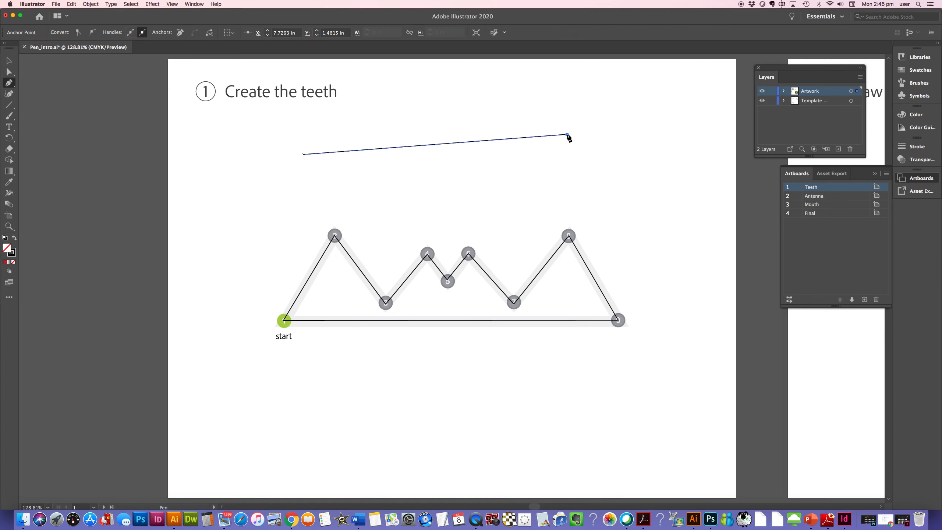
{"action": "key", "text": "super+z"}
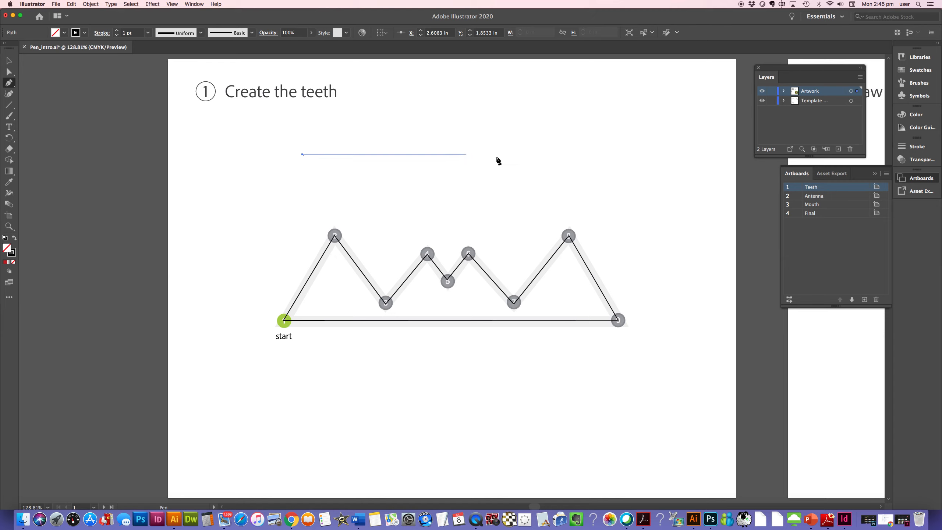
Complete the line above the teeth as a horizontal segment about 4.7 in long, end the path and delete the line
{"action": "left_click", "coordinate": [545, 155]}
{"action": "key", "text": "Escape"}
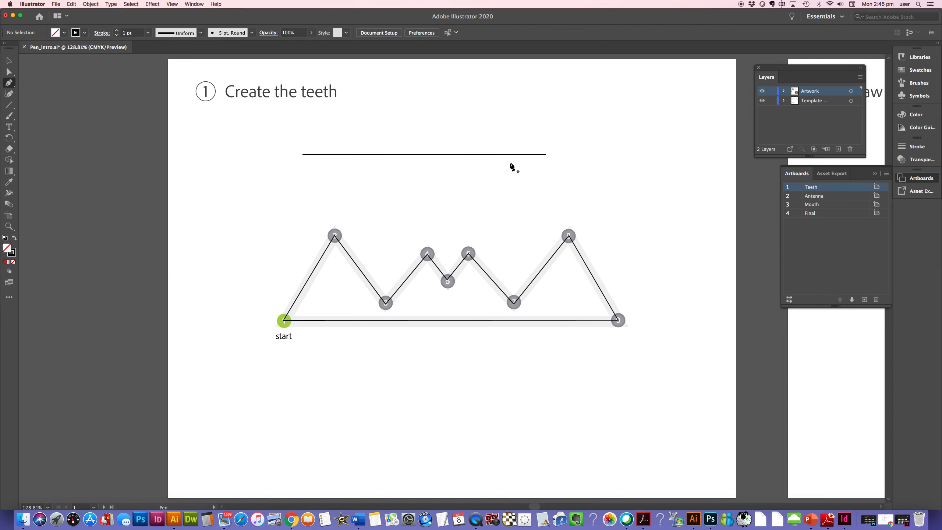
{"action": "left_click", "coordinate": [512, 155], "text": "super"}
{"action": "key", "text": "Delete"}
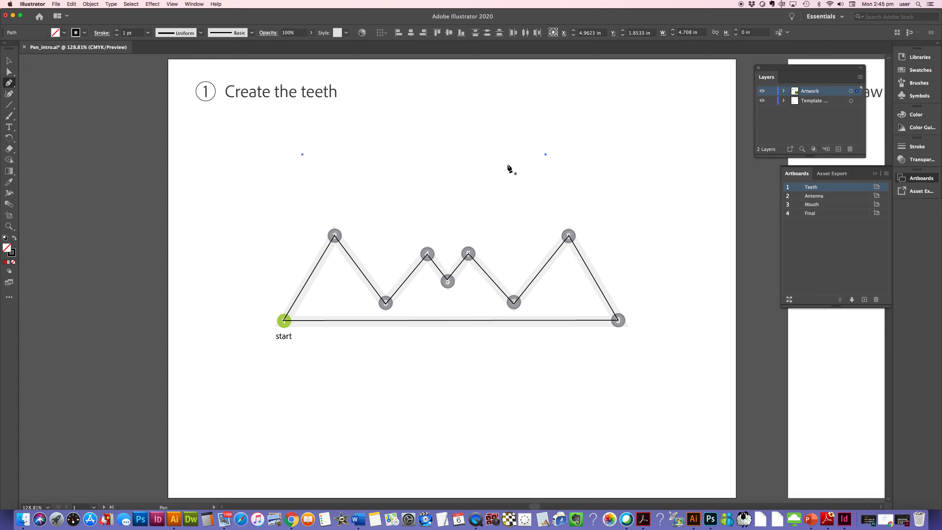
Go to the Antenna artboard and delete the existing path on the left antenna
{"action": "double_click", "coordinate": [796, 196]}
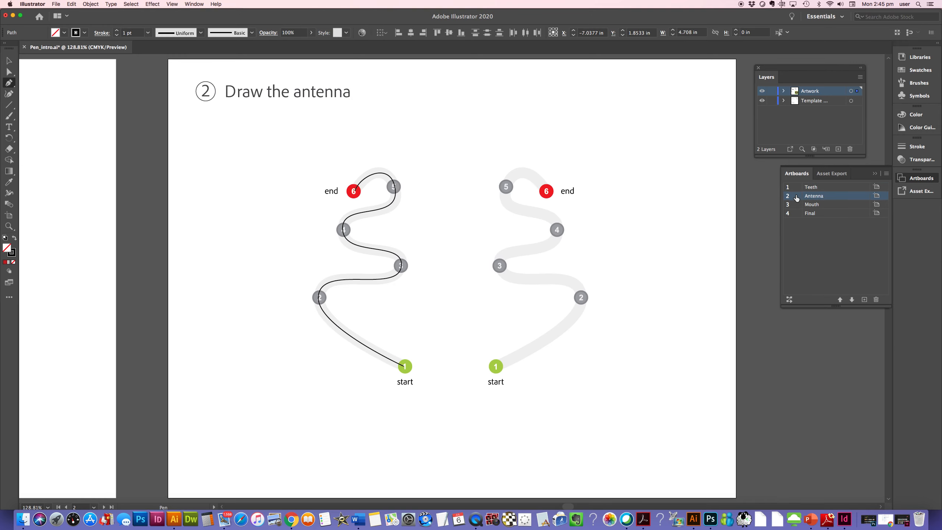
{"action": "left_click", "coordinate": [363, 184], "text": "super"}
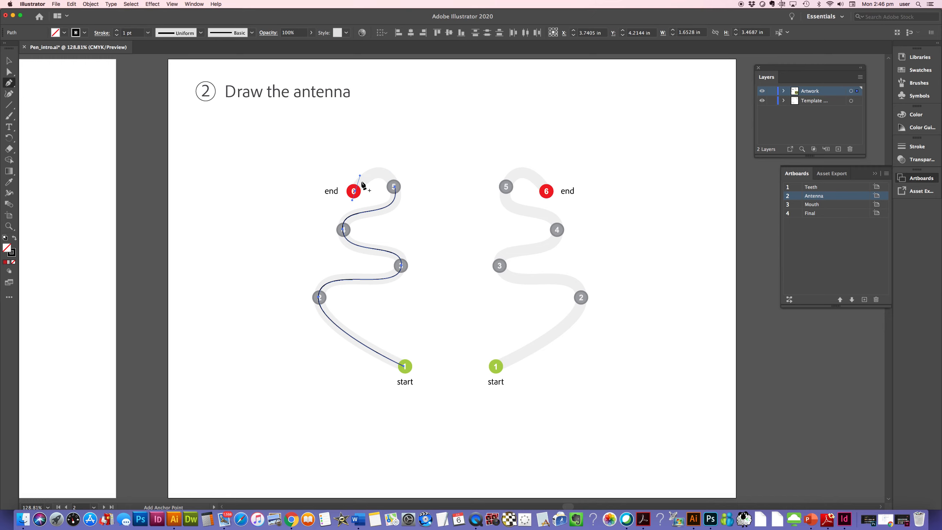
{"action": "key", "text": "Delete"}
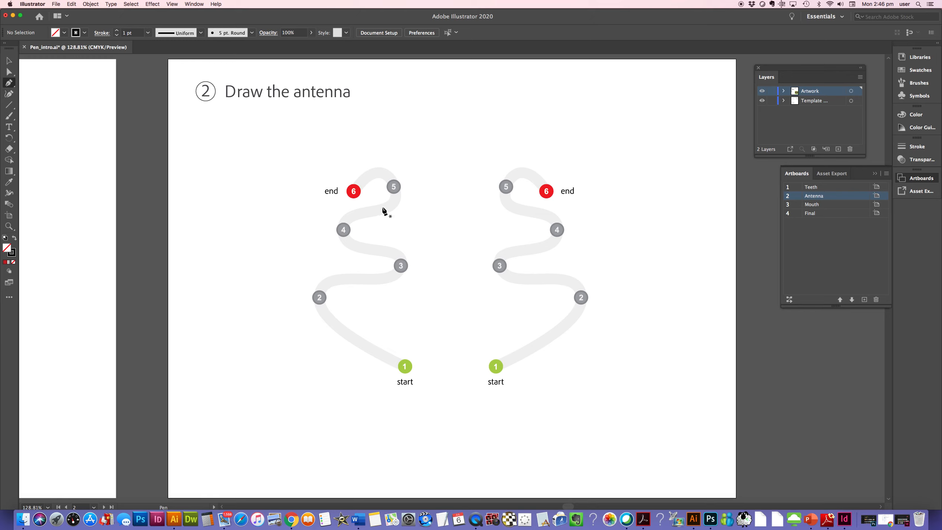
Trace the left antenna with curved Pen tool segments through template points 1 to 6 and end the open path
{"action": "left_click_drag", "start_coordinate": [404, 367], "coordinate": [405, 367]}
{"action": "left_click", "coordinate": [405, 367]}
{"action": "left_click_drag", "start_coordinate": [319, 298], "coordinate": [320, 268]}
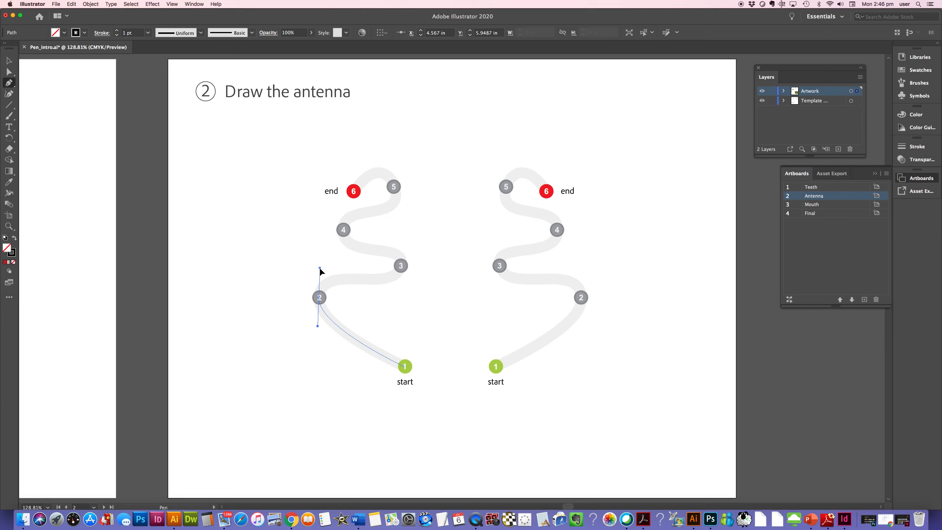
{"action": "left_click_drag", "start_coordinate": [319, 268], "coordinate": [320, 268]}
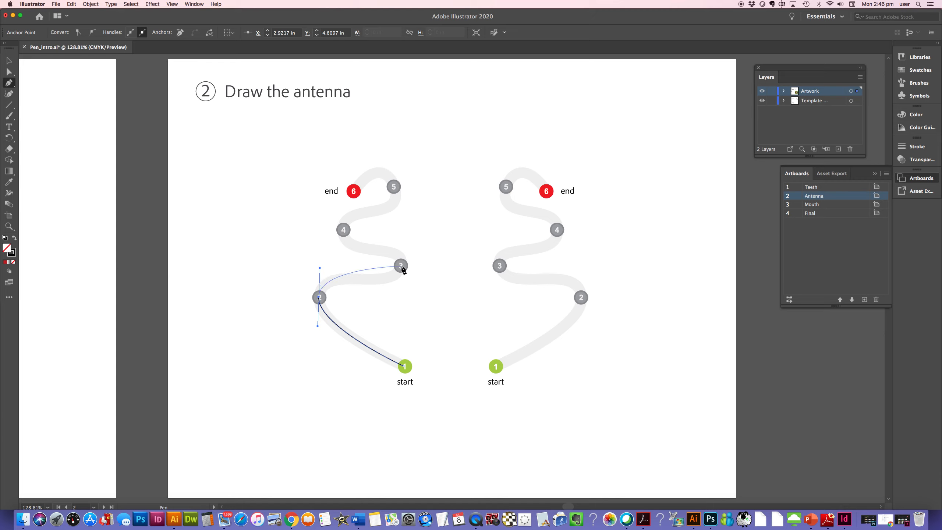
{"action": "left_click_drag", "start_coordinate": [401, 266], "coordinate": [404, 239]}
{"action": "left_click_drag", "start_coordinate": [404, 241], "coordinate": [404, 241]}
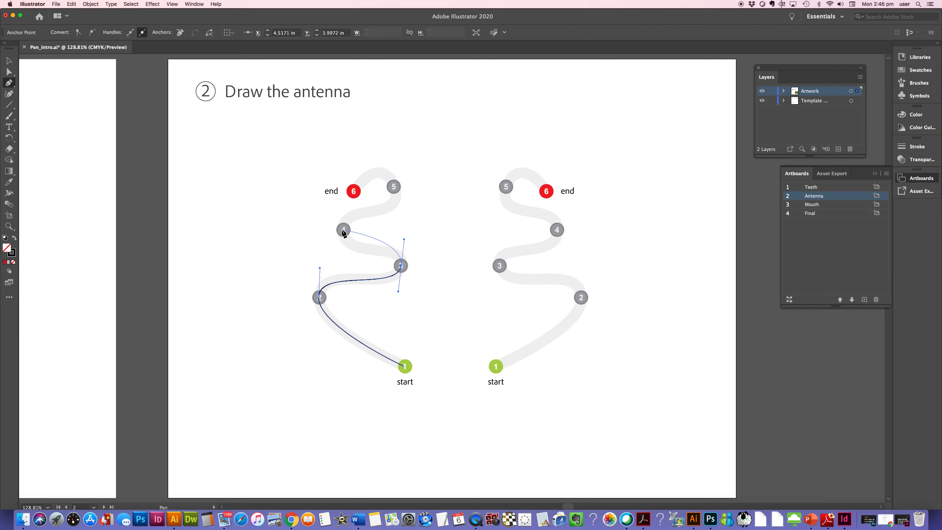
{"action": "left_click_drag", "start_coordinate": [344, 231], "coordinate": [344, 202]}
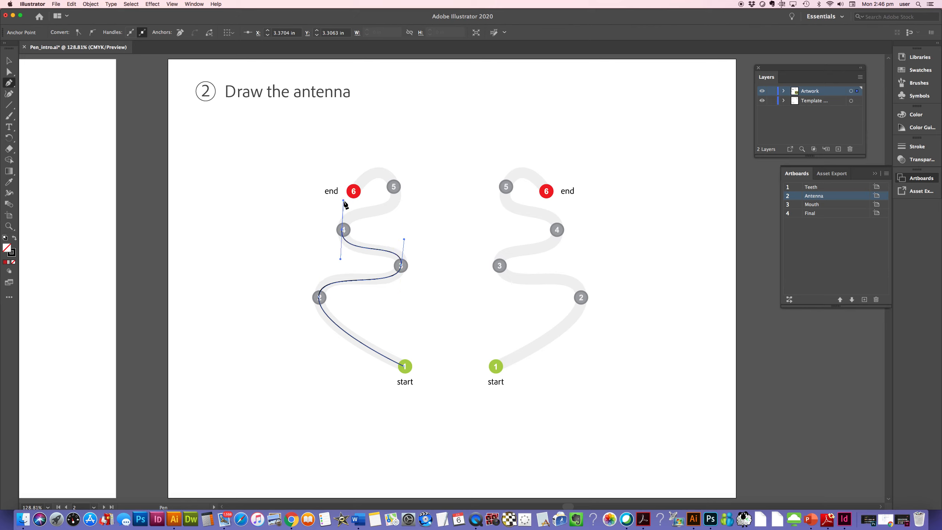
{"action": "left_click_drag", "start_coordinate": [394, 186], "coordinate": [384, 149]}
{"action": "left_click_drag", "start_coordinate": [384, 149], "coordinate": [384, 148]}
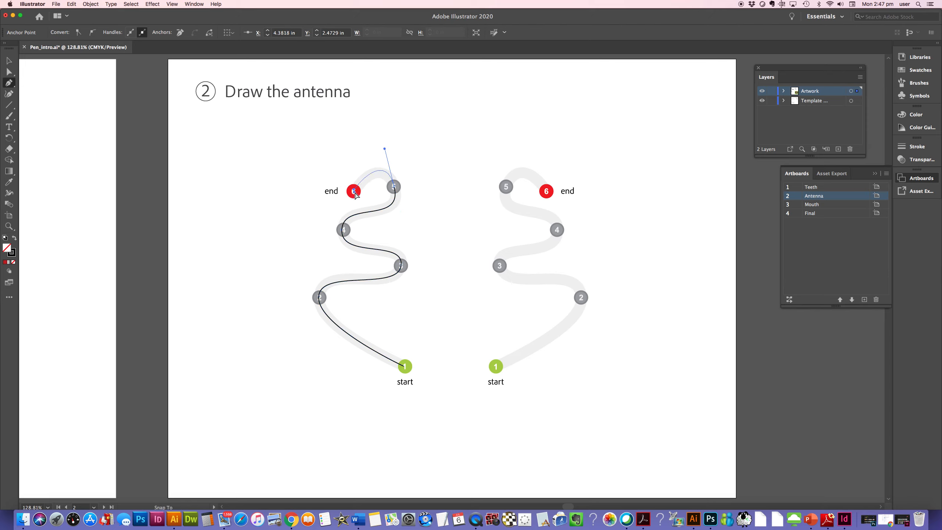
{"action": "left_click_drag", "start_coordinate": [355, 193], "coordinate": [367, 136]}
{"action": "left_click", "coordinate": [254, 238], "text": "super"}
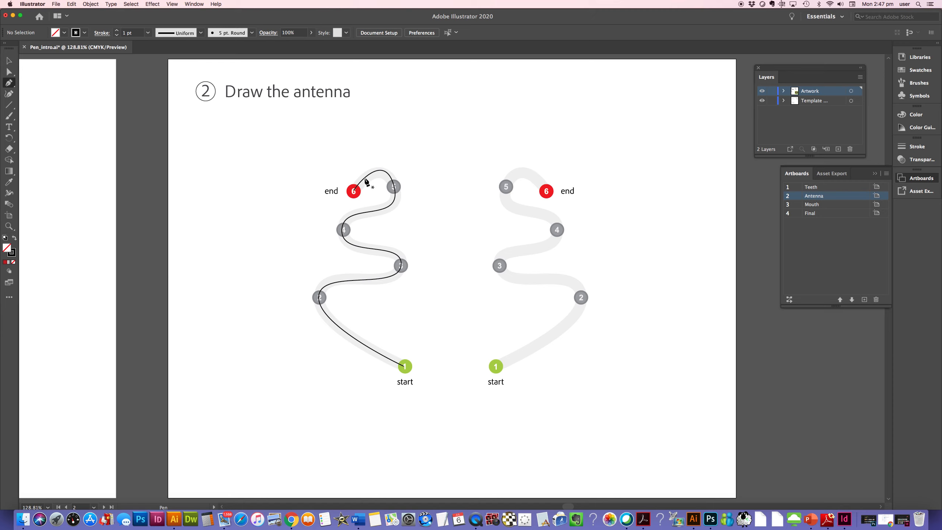
Shorten the upper direction handle at point 5 of the left antenna with Direct Selection so the top curve follows the template
{"action": "left_click", "coordinate": [9, 73]}
{"action": "left_click", "coordinate": [394, 188]}
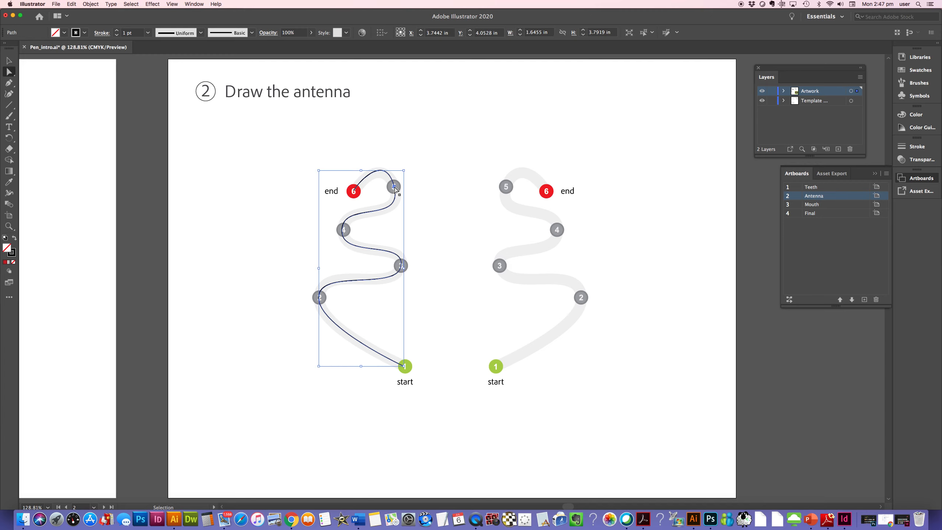
{"action": "left_click", "coordinate": [394, 187]}
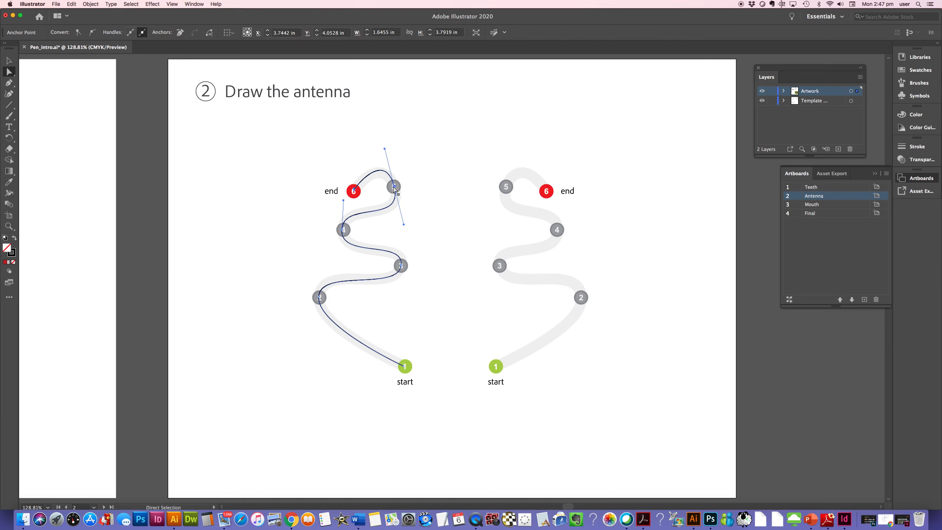
{"action": "left_click", "coordinate": [386, 151]}
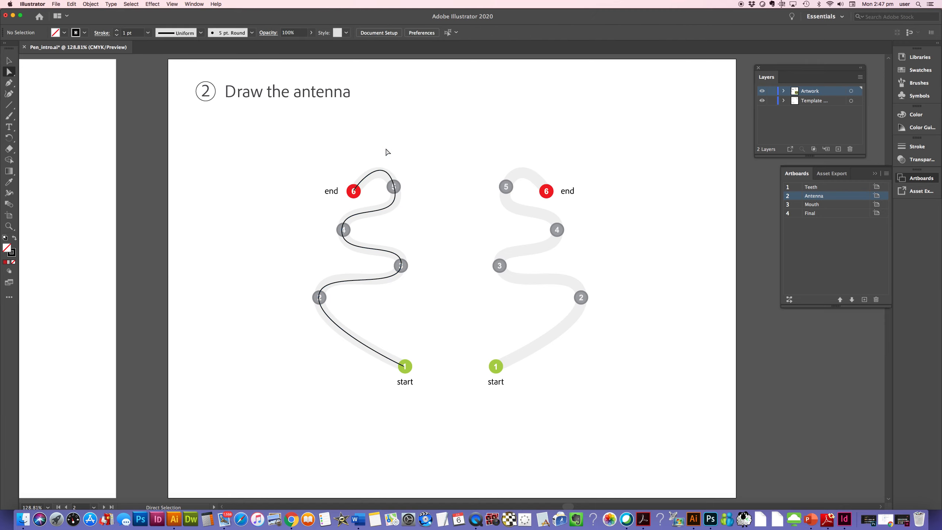
{"action": "left_click", "coordinate": [393, 185]}
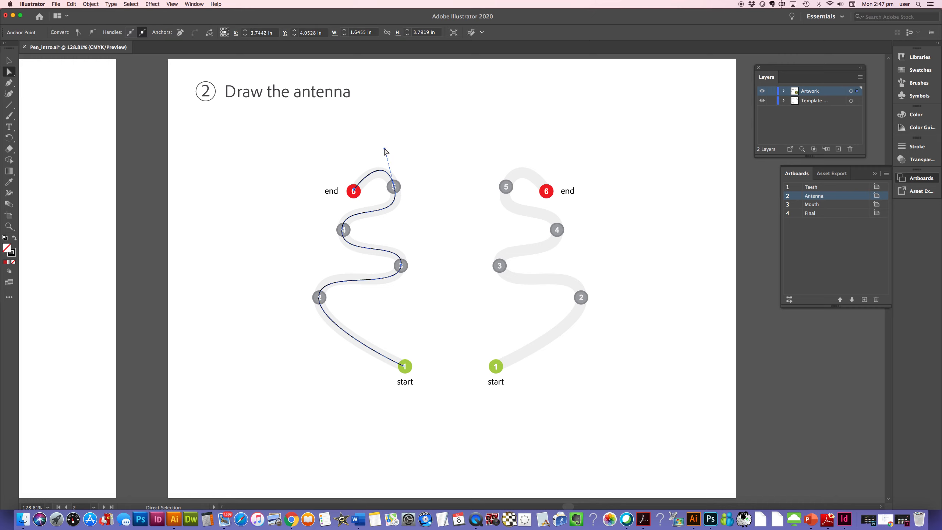
{"action": "left_click", "coordinate": [386, 153]}
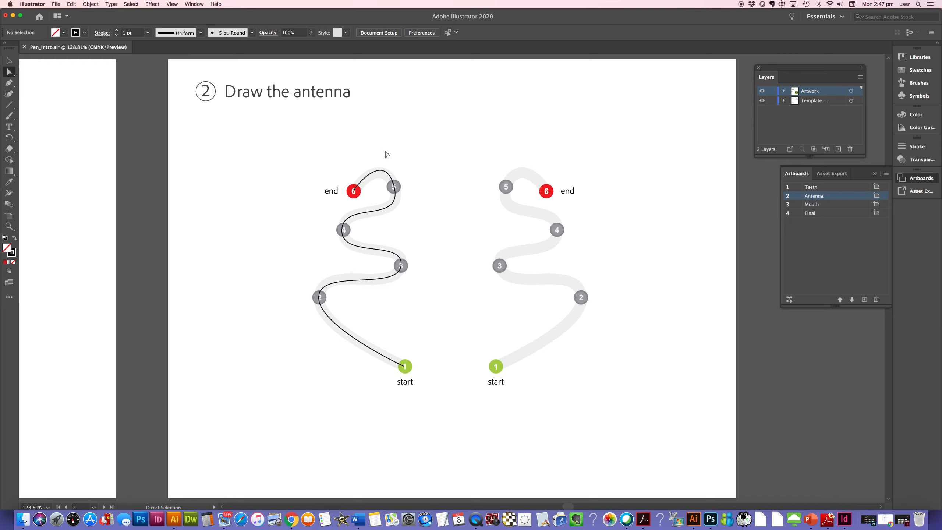
{"action": "left_click", "coordinate": [394, 188]}
{"action": "left_click_drag", "start_coordinate": [384, 149], "coordinate": [384, 154]}
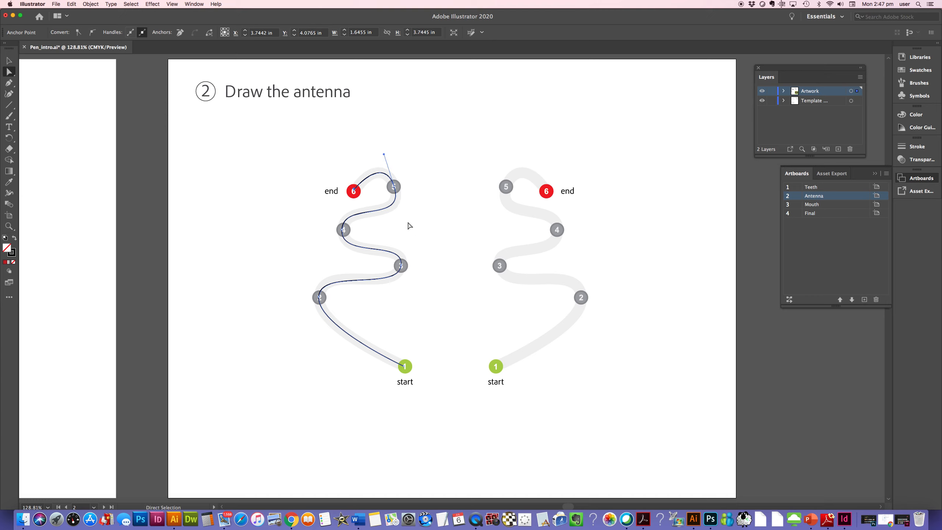
Lengthen the left antenna's upper handle at point 2 and lower handle at point 3 slightly, and deselect the path
{"action": "left_click", "coordinate": [319, 298]}
{"action": "left_click_drag", "start_coordinate": [320, 268], "coordinate": [319, 262]}
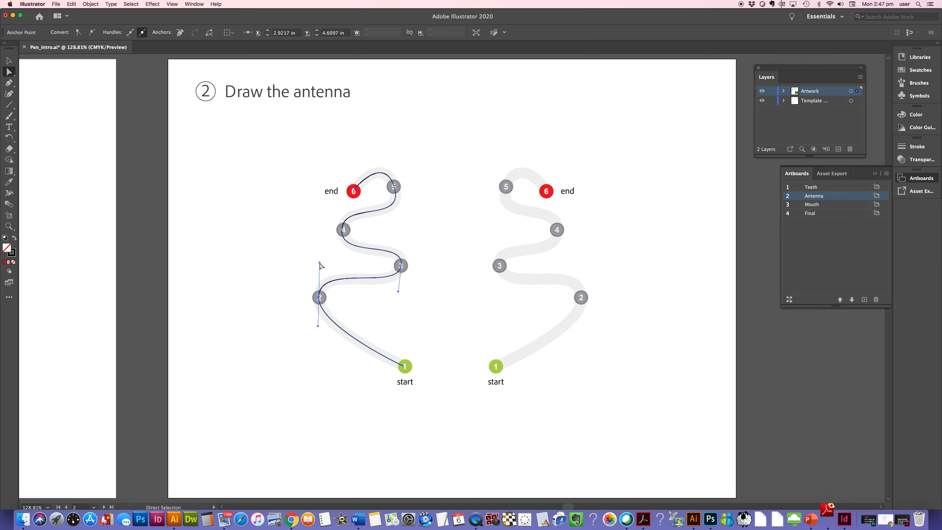
{"action": "left_click", "coordinate": [401, 267]}
{"action": "left_click_drag", "start_coordinate": [398, 292], "coordinate": [398, 295]}
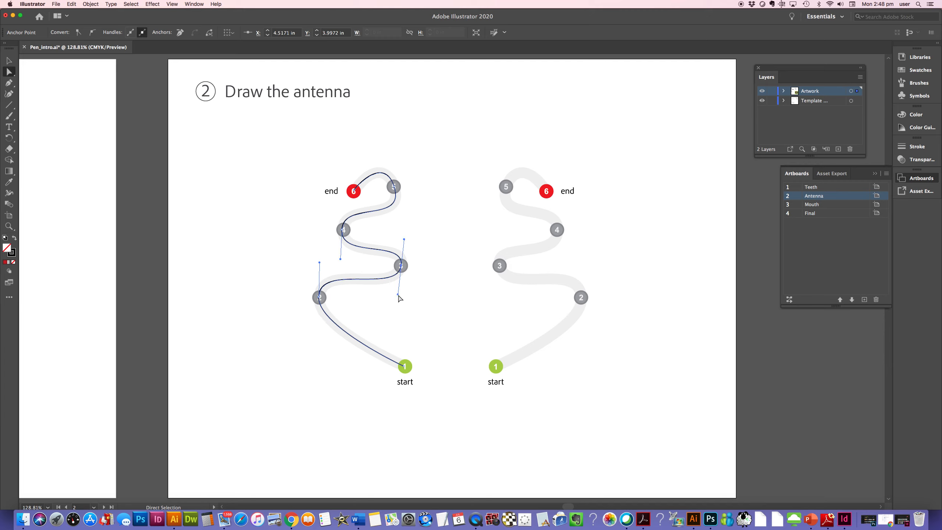
{"action": "left_click", "coordinate": [448, 268]}
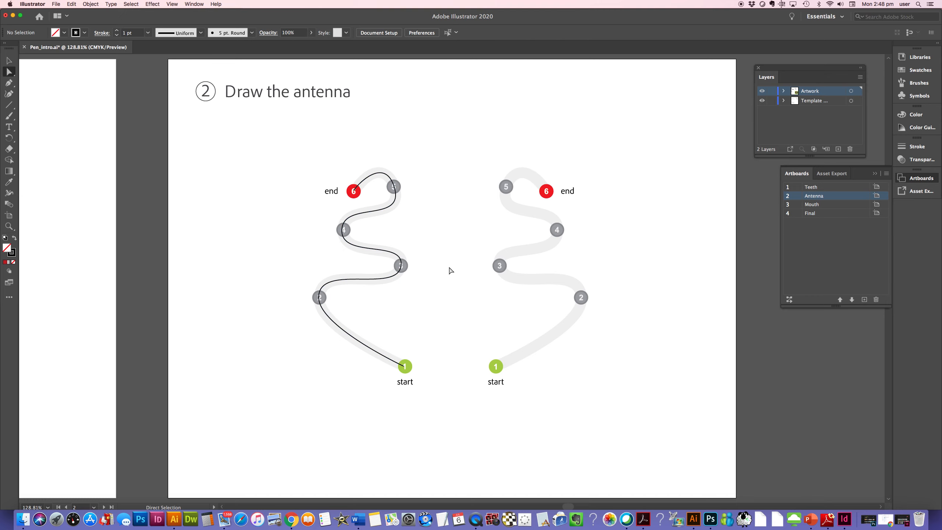
Trace the right antenna with curved Pen tool segments through template points 1 to 6 and end the open path
{"action": "left_click", "coordinate": [10, 84]}
{"action": "left_click", "coordinate": [496, 367]}
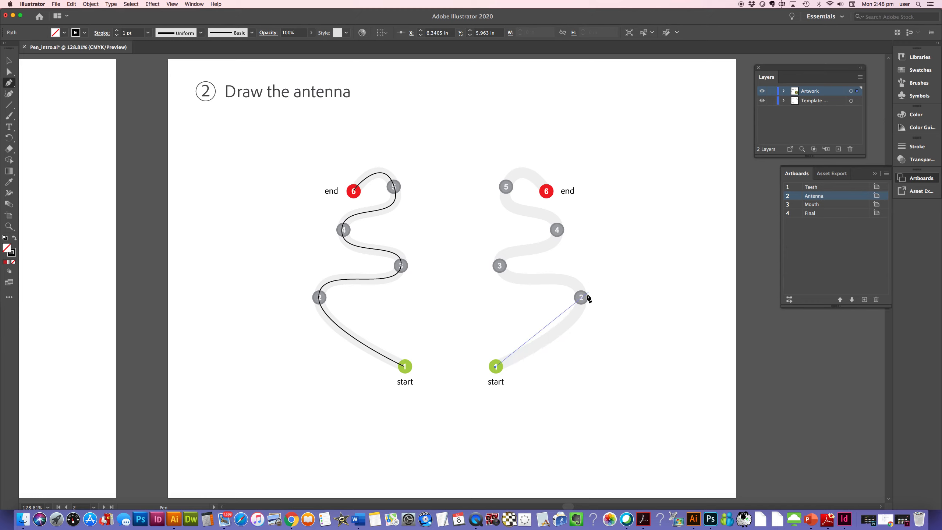
{"action": "left_click_drag", "start_coordinate": [581, 298], "coordinate": [585, 266]}
{"action": "left_click_drag", "start_coordinate": [499, 267], "coordinate": [491, 240]}
{"action": "left_click", "coordinate": [556, 230]}
{"action": "left_click_drag", "start_coordinate": [557, 231], "coordinate": [559, 200]}
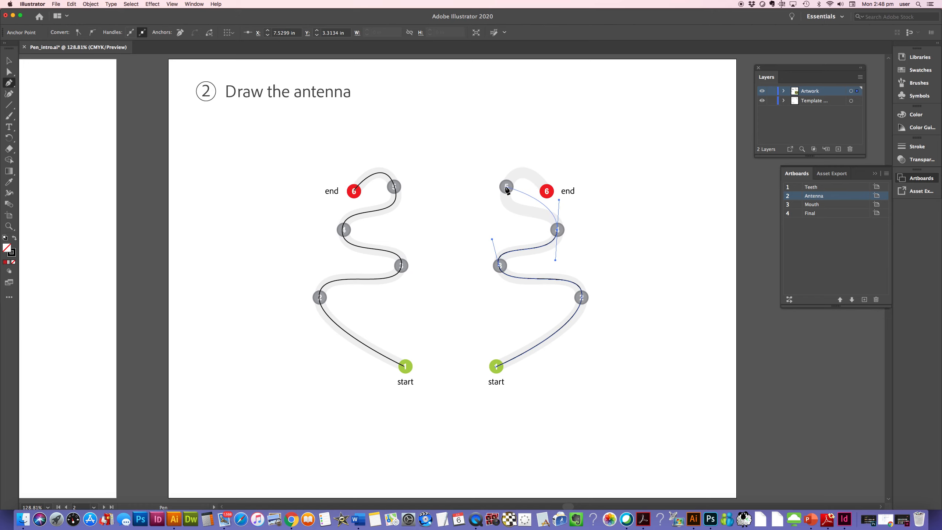
{"action": "left_click_drag", "start_coordinate": [507, 188], "coordinate": [511, 151]}
{"action": "left_click_drag", "start_coordinate": [548, 192], "coordinate": [547, 203]}
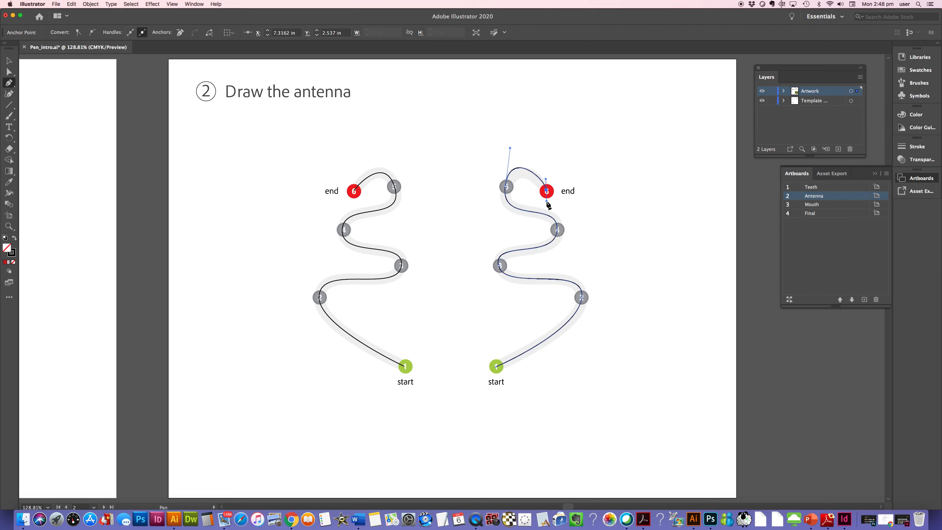
{"action": "key", "text": "super"}
{"action": "key", "text": "super"}
{"action": "left_click", "coordinate": [577, 168], "text": "super"}
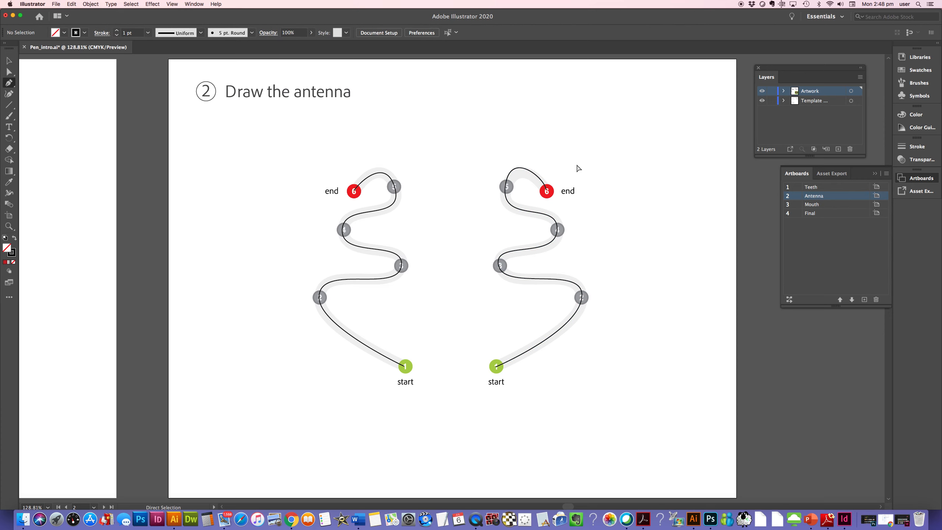
Shorten the upper direction handle at point 5 of the right antenna with Direct Selection to lower its top curve
{"action": "scroll", "coordinate": [232, 109], "scroll_direction": "left", "scroll_amount": 10}
{"action": "left_click", "coordinate": [10, 71]}
{"action": "left_click_drag", "start_coordinate": [421, 273], "coordinate": [200, 267]}
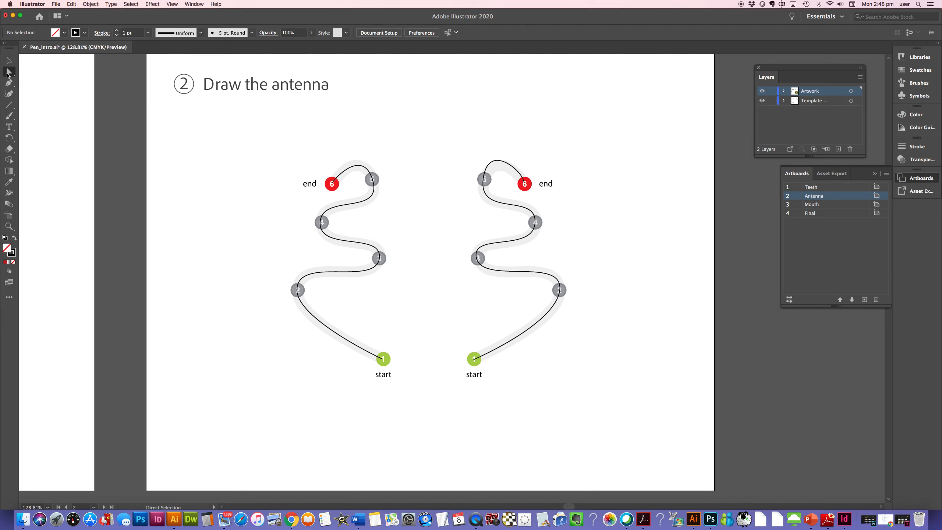
{"action": "left_click", "coordinate": [484, 180]}
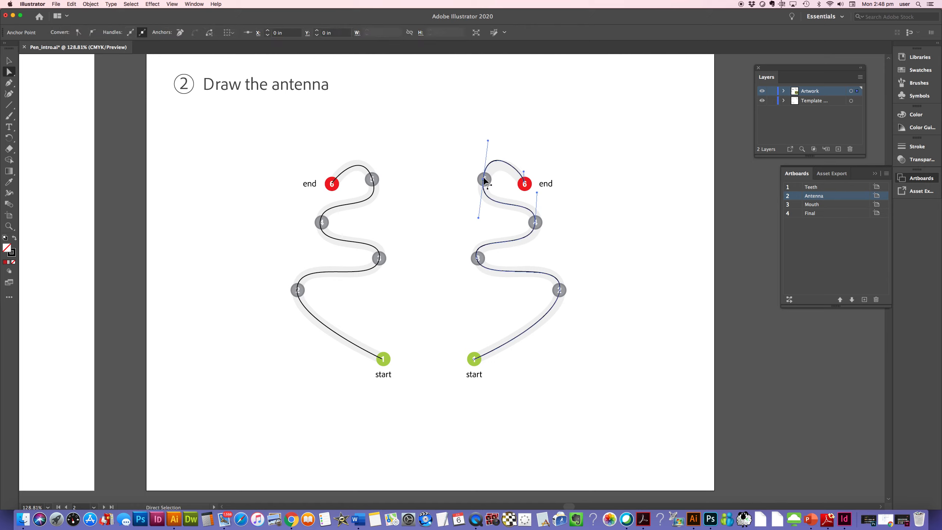
{"action": "left_click", "coordinate": [488, 144]}
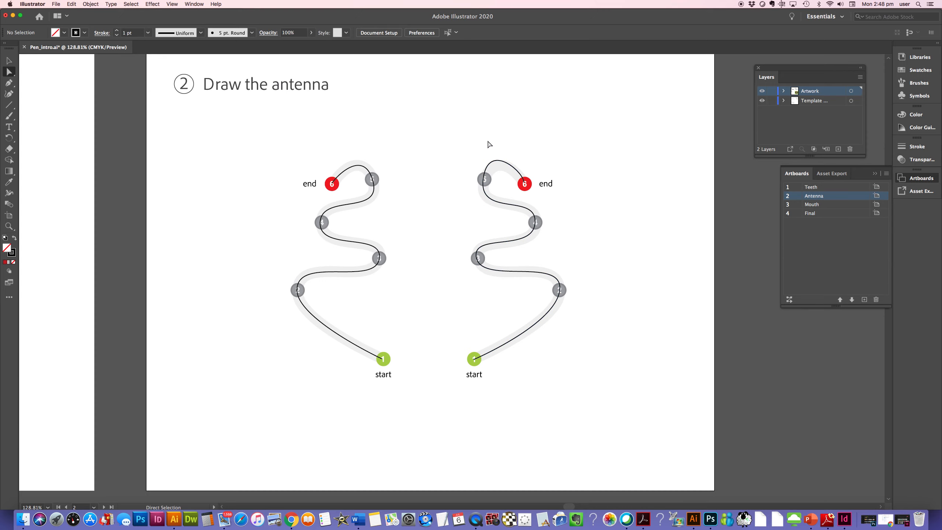
{"action": "left_click", "coordinate": [484, 179]}
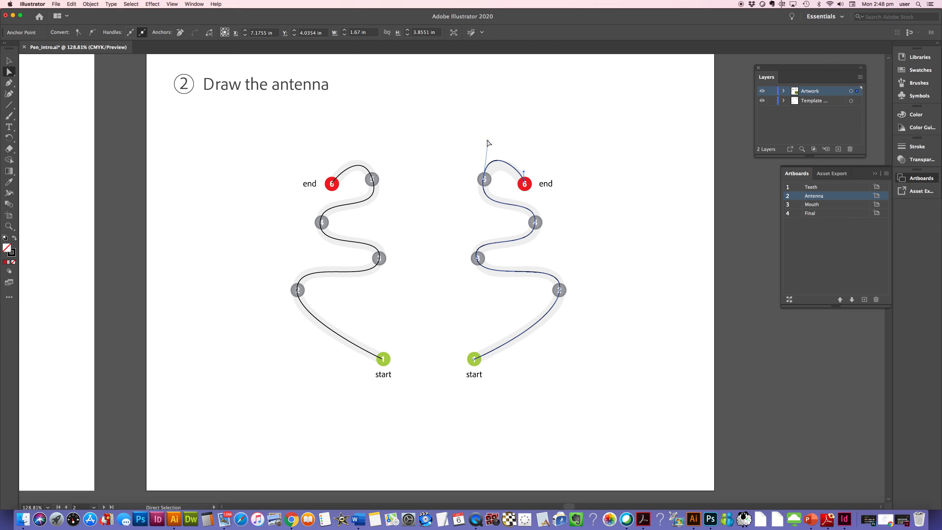
{"action": "left_click", "coordinate": [489, 143]}
{"action": "left_click", "coordinate": [487, 180]}
{"action": "left_click_drag", "start_coordinate": [488, 142], "coordinate": [488, 151]}
Reselect point 5 of the right antenna and fine-tune its upper handle slightly further down
{"action": "key", "text": "super+shift+a"}
{"action": "left_click", "coordinate": [484, 179]}
{"action": "key", "text": "super+shift+a"}
{"action": "left_click", "coordinate": [484, 180]}
{"action": "left_click_drag", "start_coordinate": [489, 151], "coordinate": [490, 155]}
Go to the Mouth artboard
{"action": "left_click", "coordinate": [202, 4]}
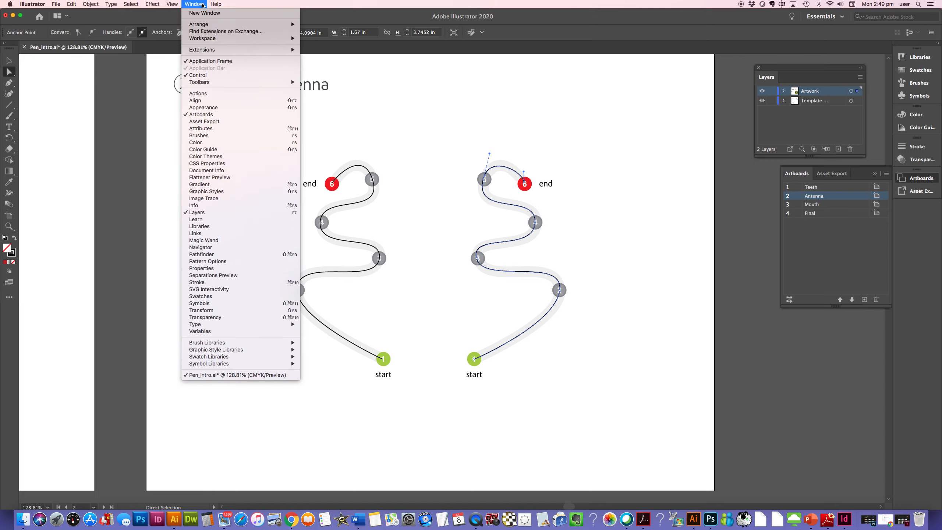
{"action": "left_click", "coordinate": [195, 115]}
{"action": "left_click", "coordinate": [816, 204]}
{"action": "double_click", "coordinate": [798, 208]}
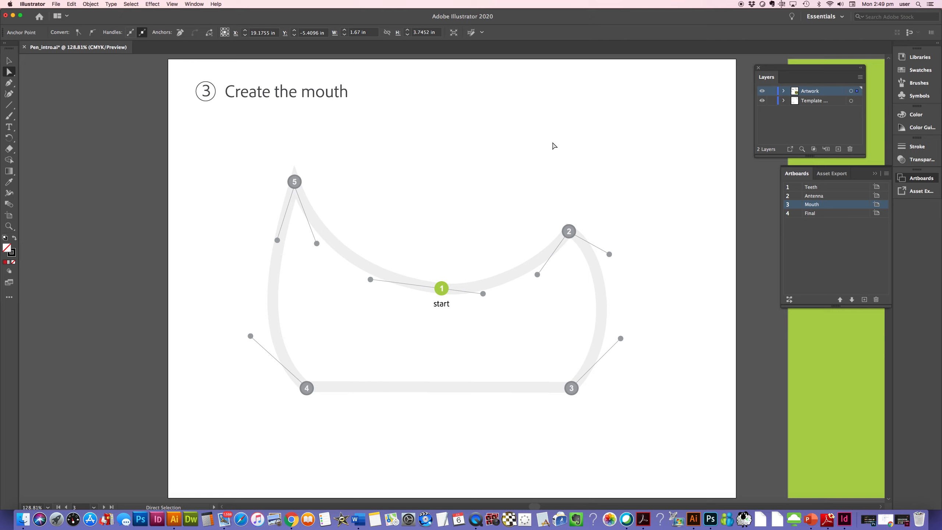
Start the mouth with the Pen tool, curving from point 1 to point 2 and splitting point 2's outgoing handle along the template guide
{"action": "left_click", "coordinate": [10, 83]}
{"action": "left_click", "coordinate": [442, 290]}
{"action": "left_click_drag", "start_coordinate": [476, 292], "coordinate": [484, 296]}
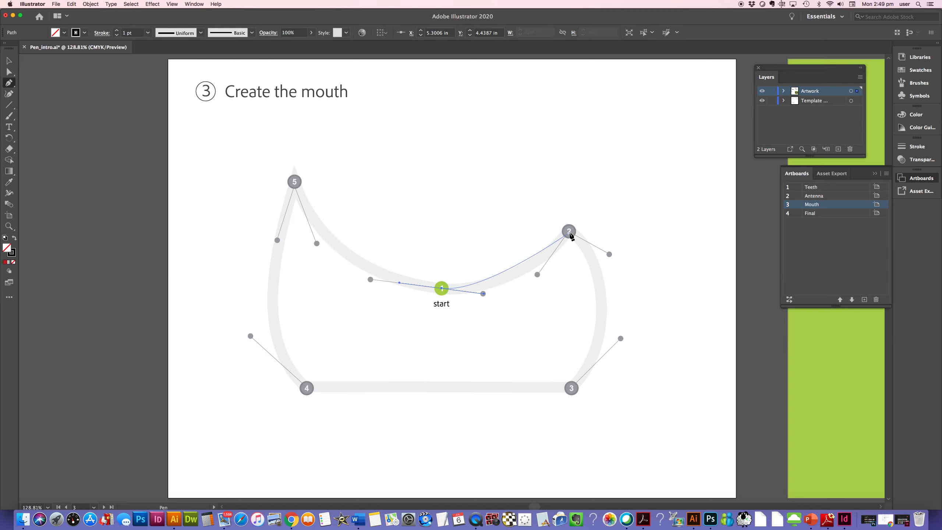
{"action": "left_click_drag", "start_coordinate": [570, 234], "coordinate": [601, 194]}
{"action": "left_click_drag", "start_coordinate": [601, 193], "coordinate": [601, 194]}
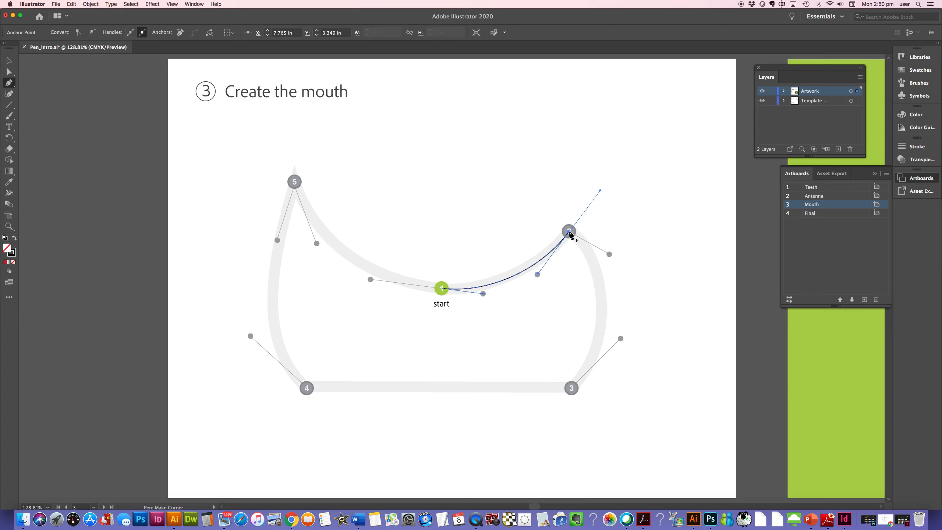
{"action": "left_click_drag", "start_coordinate": [569, 231], "coordinate": [610, 256]}
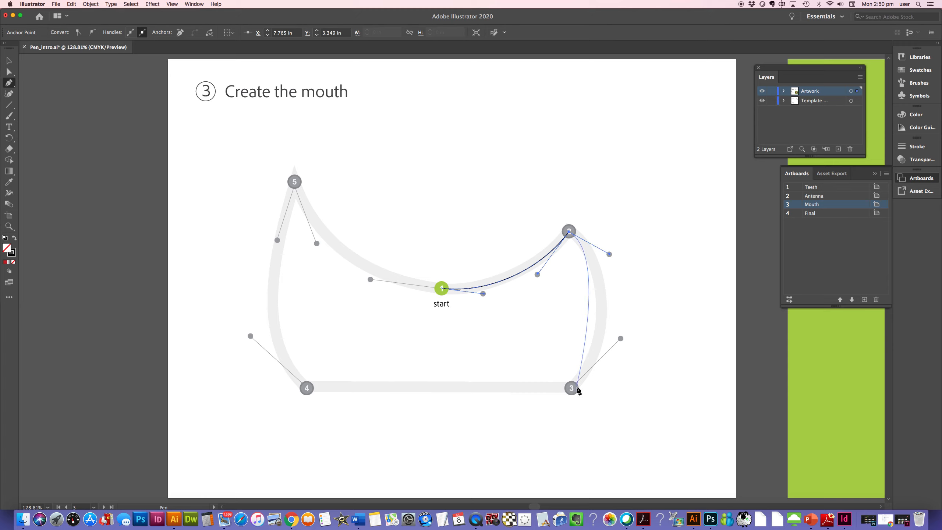
Curve the mouth path to point 3, remove its outgoing handle and add a straight segment to point 4
{"action": "left_click_drag", "start_coordinate": [572, 389], "coordinate": [529, 430]}
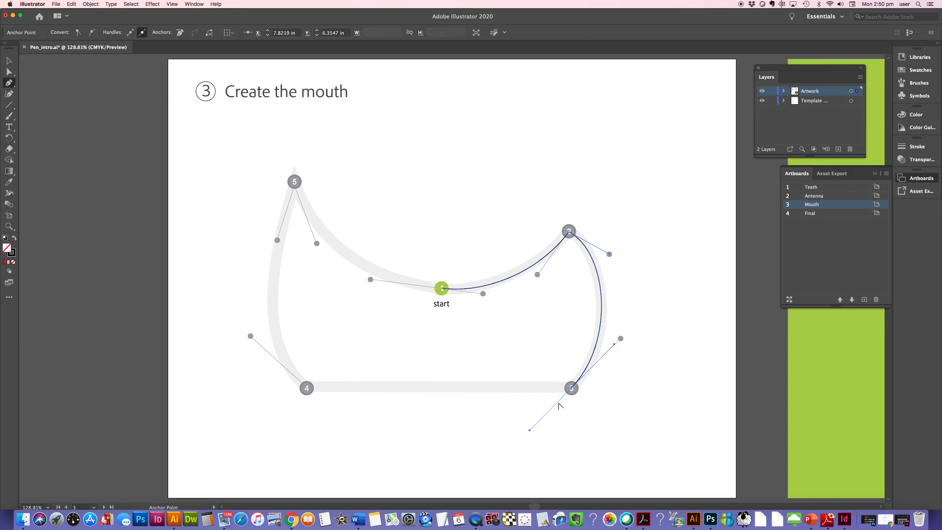
{"action": "left_click", "coordinate": [572, 388]}
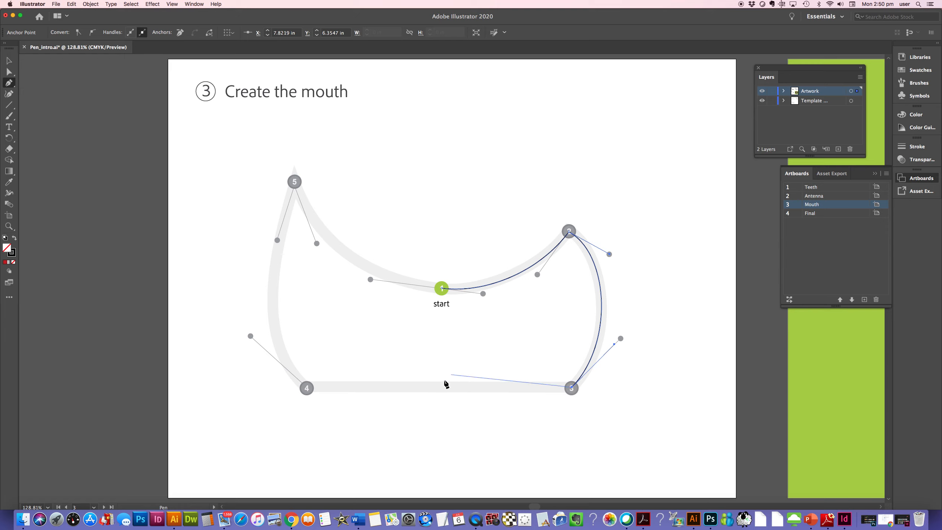
{"action": "left_click", "coordinate": [307, 390]}
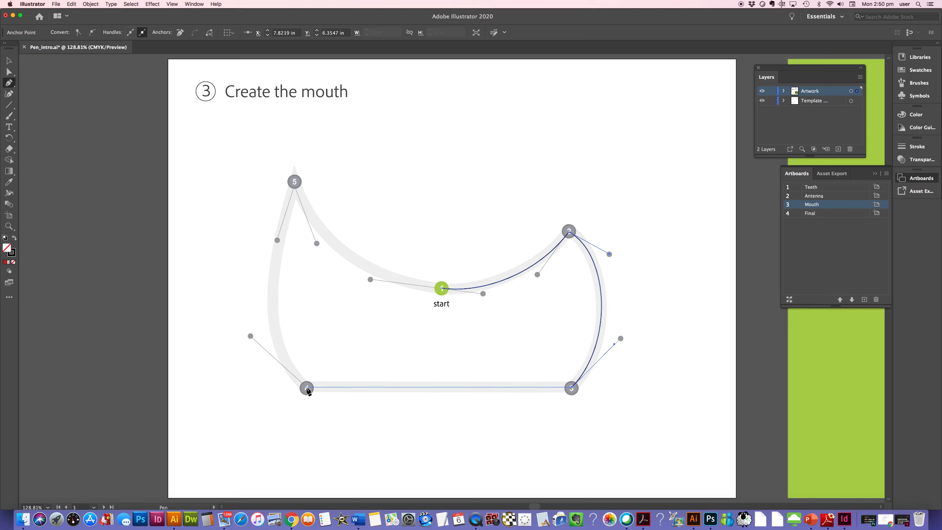
{"action": "left_click", "coordinate": [307, 390]}
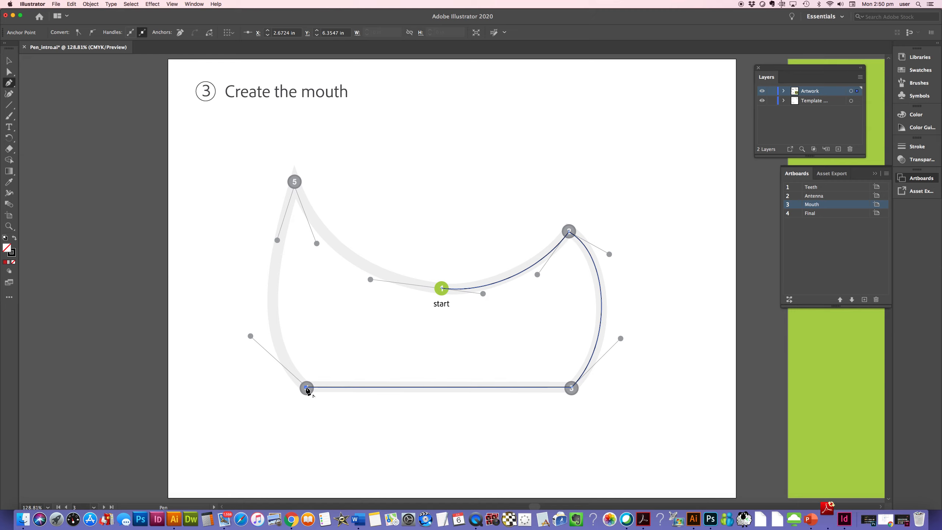
Pull a direction handle out of point 4 along the template guide and draw the curved segment up to point 5
{"action": "left_click_drag", "start_coordinate": [307, 389], "coordinate": [280, 362]}
{"action": "key", "text": "alt"}
{"action": "left_click_drag", "start_coordinate": [307, 390], "coordinate": [252, 339]}
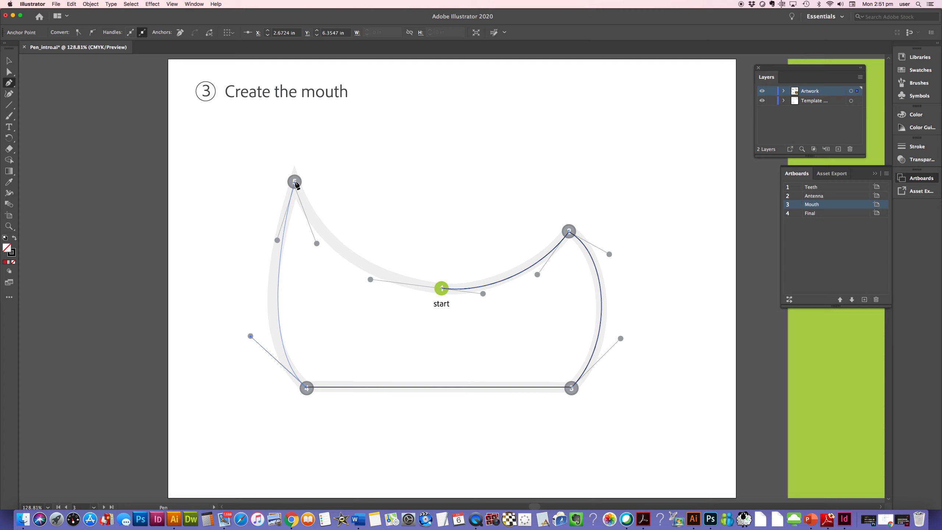
{"action": "left_click_drag", "start_coordinate": [295, 181], "coordinate": [311, 136]}
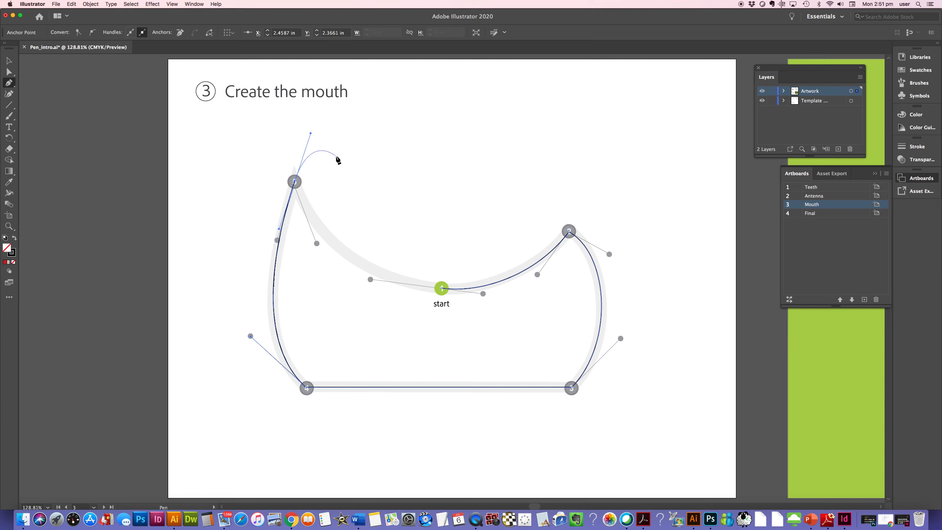
Turn point 5 into a corner, close the mouth path with a curve at point 1 and deselect it
{"action": "left_click", "coordinate": [296, 183]}
{"action": "left_click_drag", "start_coordinate": [442, 288], "coordinate": [496, 291]}
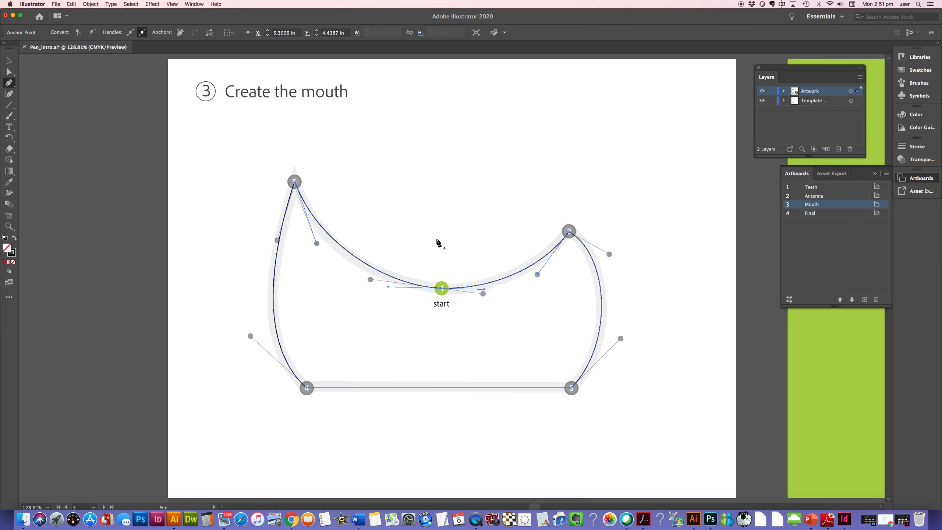
{"action": "key", "text": "super+shift+a"}
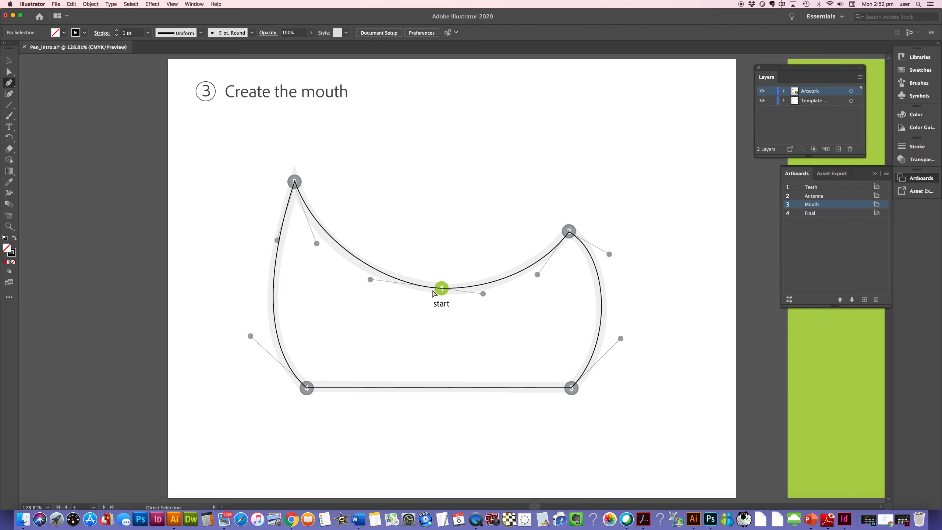
Align the direction handles at point 1 of the mouth with the template guides and deselect the path
{"action": "left_click", "coordinate": [442, 289], "text": "super"}
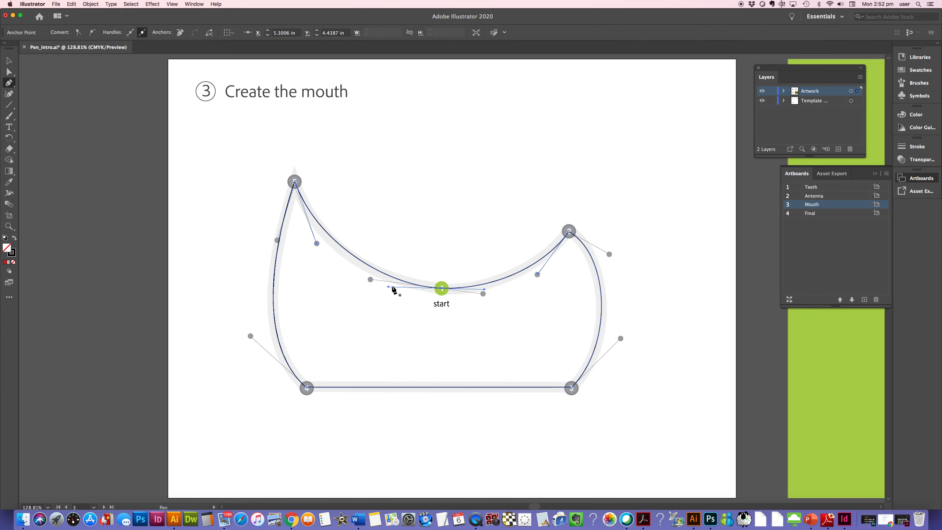
{"action": "left_click_drag", "start_coordinate": [388, 286], "coordinate": [371, 282]}
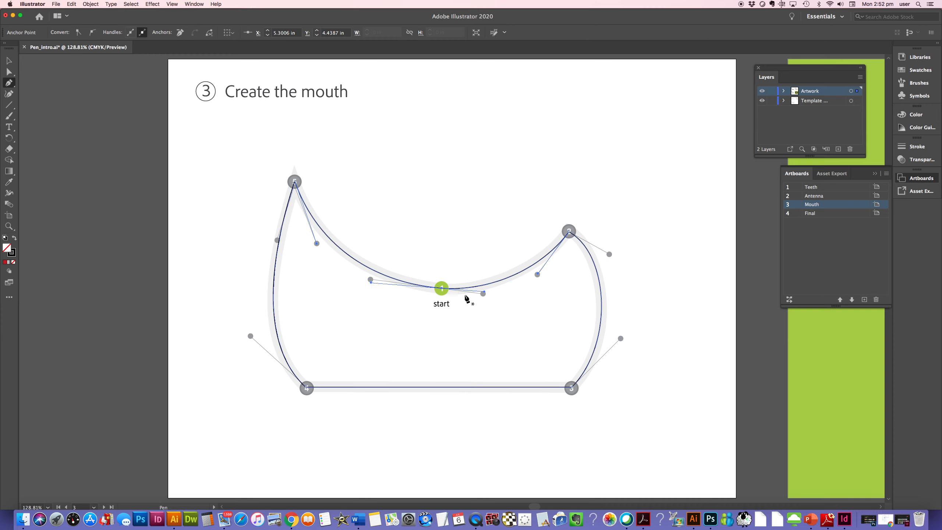
{"action": "left_click", "coordinate": [446, 239], "text": "super"}
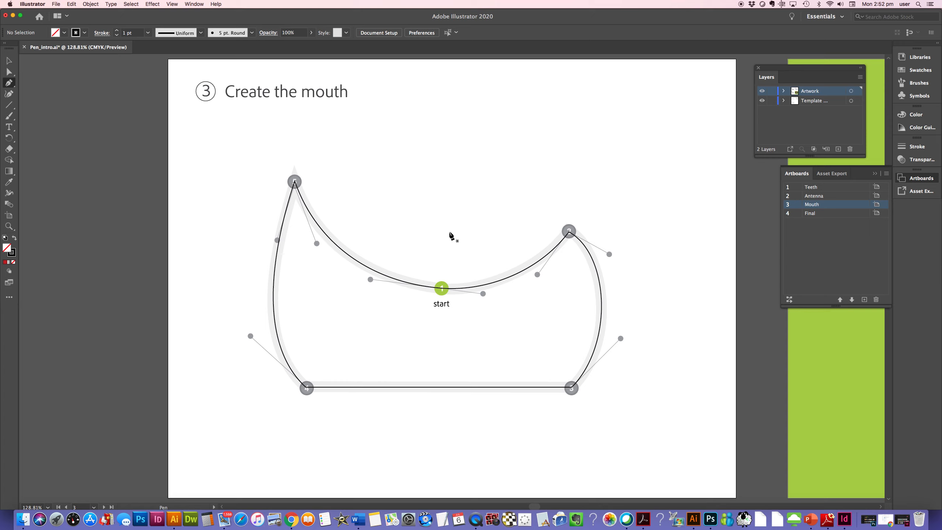
Review the finished illustration on the Final artboard and the traced teeth, and return to the Mouth artboard
{"action": "left_click", "coordinate": [796, 214]}
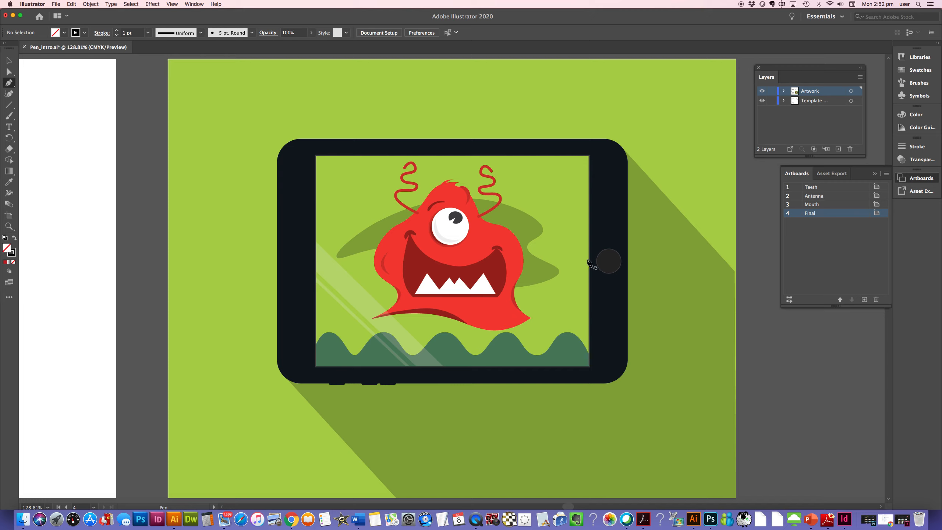
{"action": "left_click", "coordinate": [798, 203]}
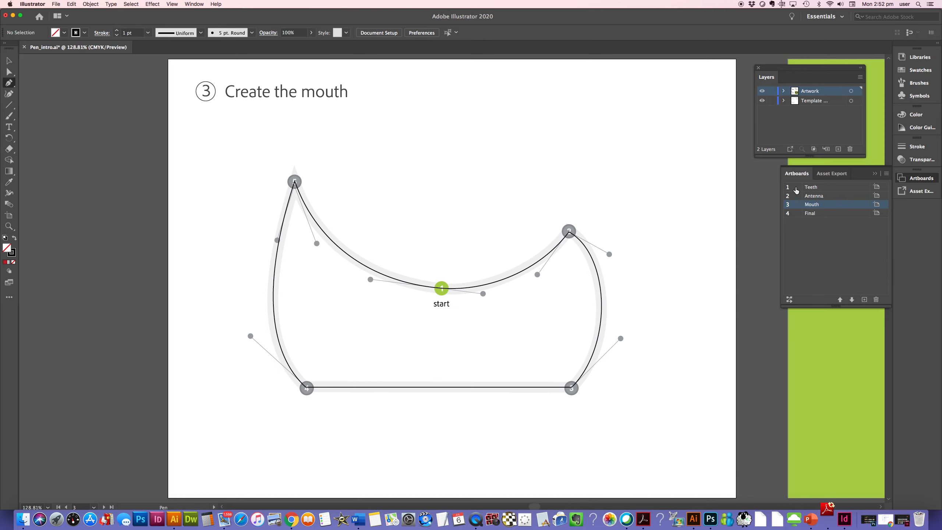
{"action": "left_click", "coordinate": [796, 187]}
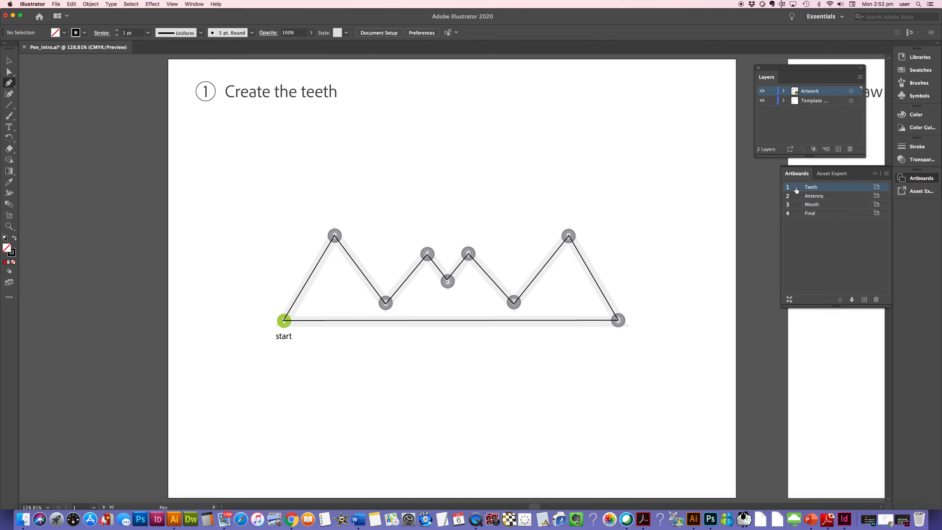
{"action": "left_click", "coordinate": [796, 196]}
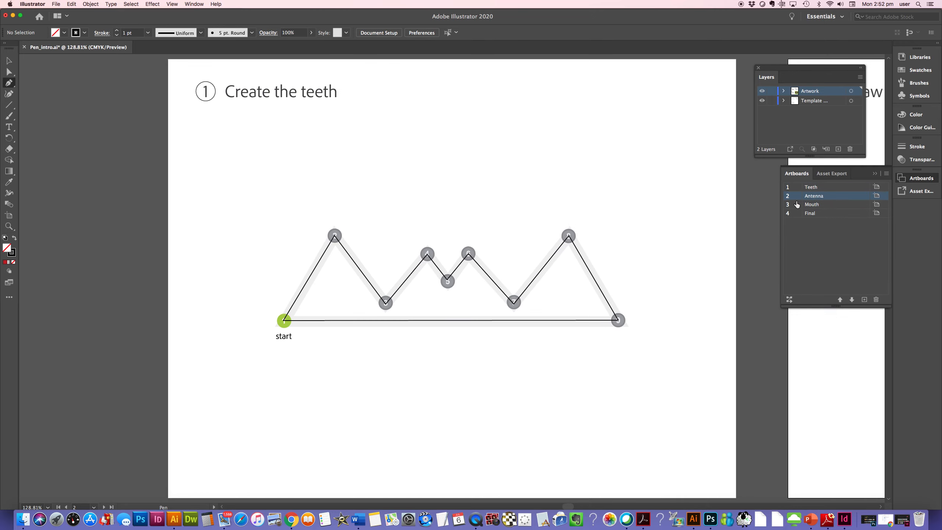
{"action": "left_click", "coordinate": [796, 204]}
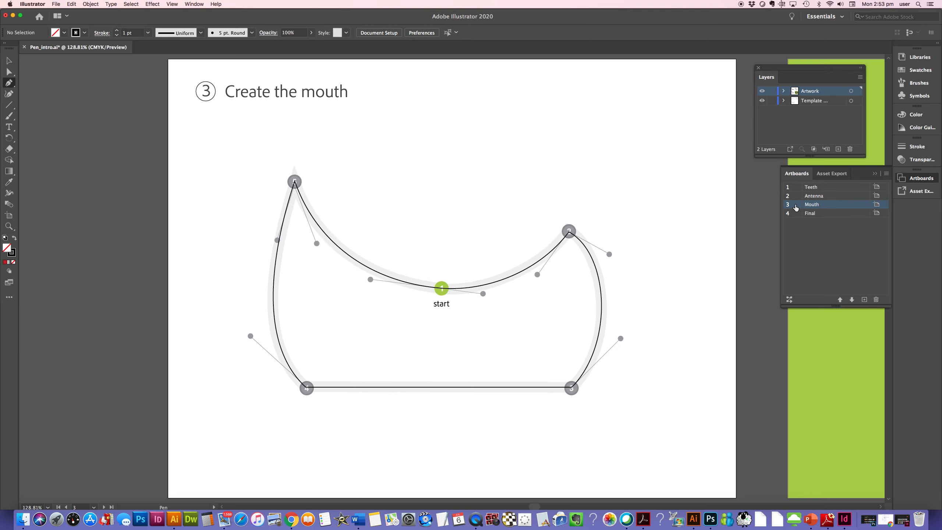